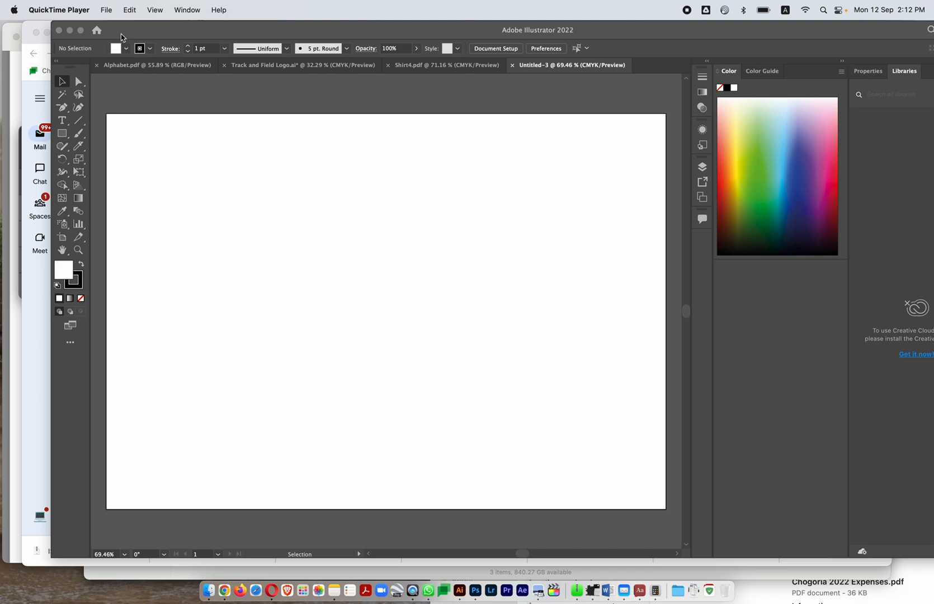
Step: Start opening a file and browse the Design Counts Google Drive to My Drive > Teaching > ISK > ExtraCurricular
{"action": "left_click", "coordinate": [104, 11]}
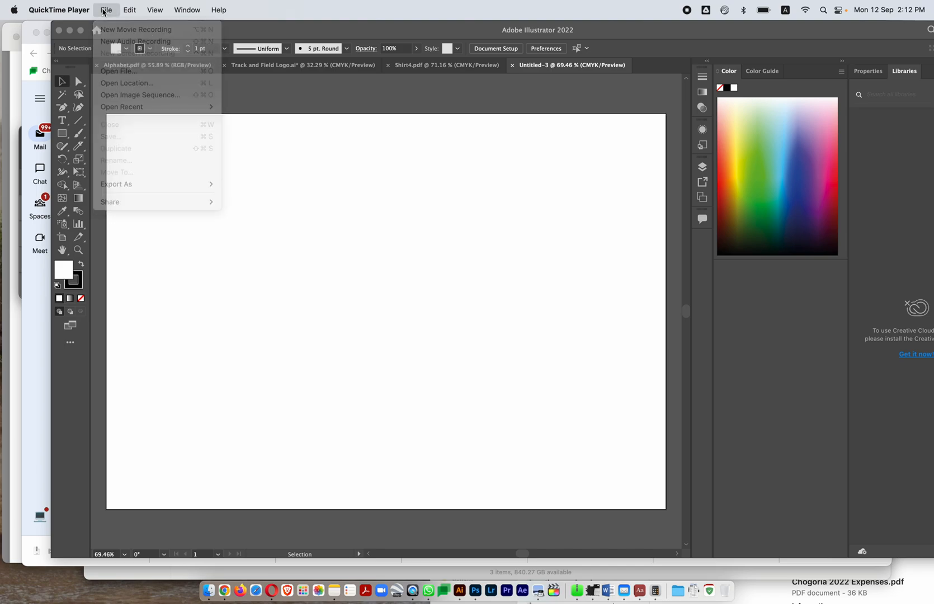
{"action": "left_click", "coordinate": [132, 35]}
{"action": "left_click", "coordinate": [82, 8]}
{"action": "left_click", "coordinate": [93, 55]}
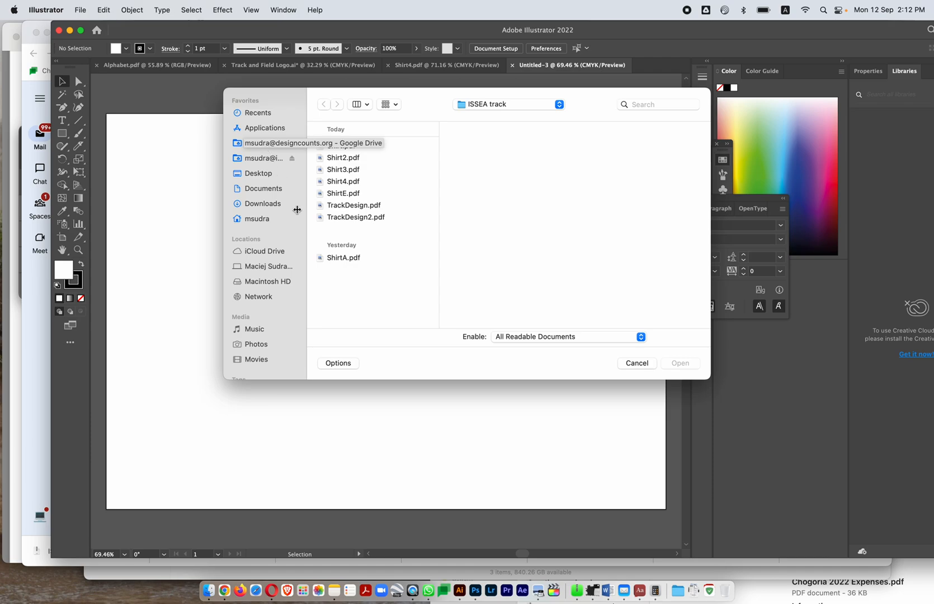
{"action": "left_click", "coordinate": [268, 144]}
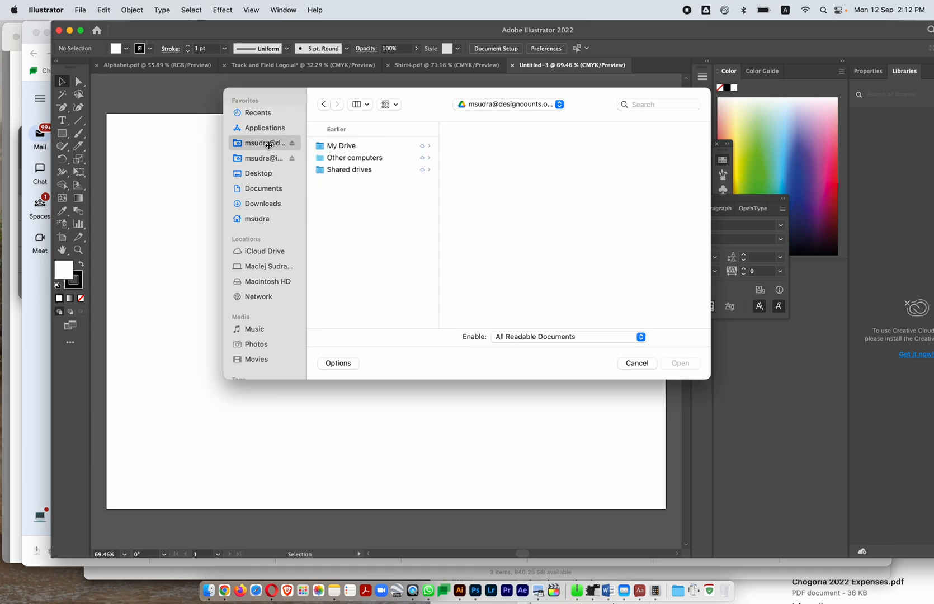
{"action": "left_click", "coordinate": [352, 147]}
{"action": "scroll", "coordinate": [492, 275], "scroll_direction": "down", "scroll_amount": 5}
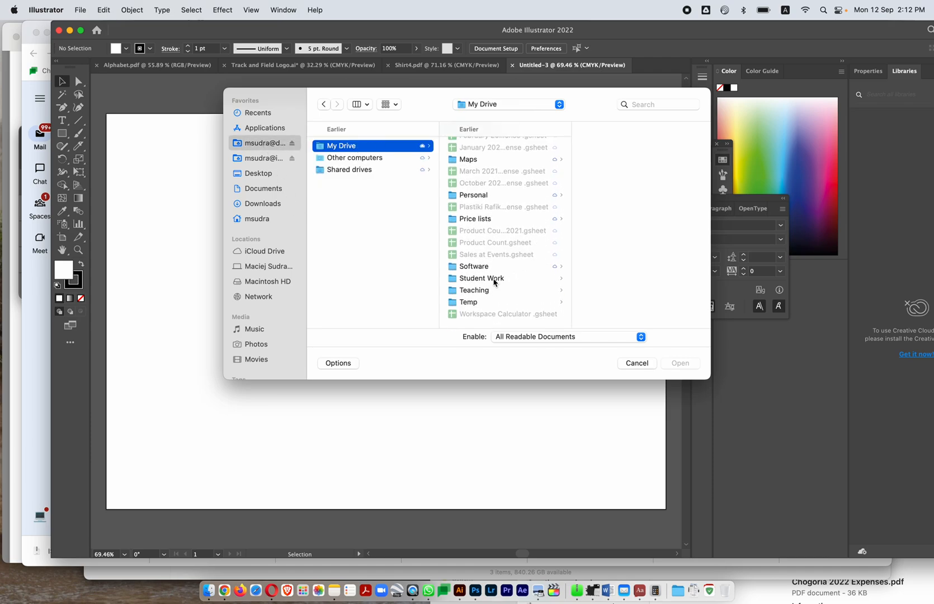
{"action": "left_click", "coordinate": [487, 294]}
{"action": "left_click", "coordinate": [601, 170]}
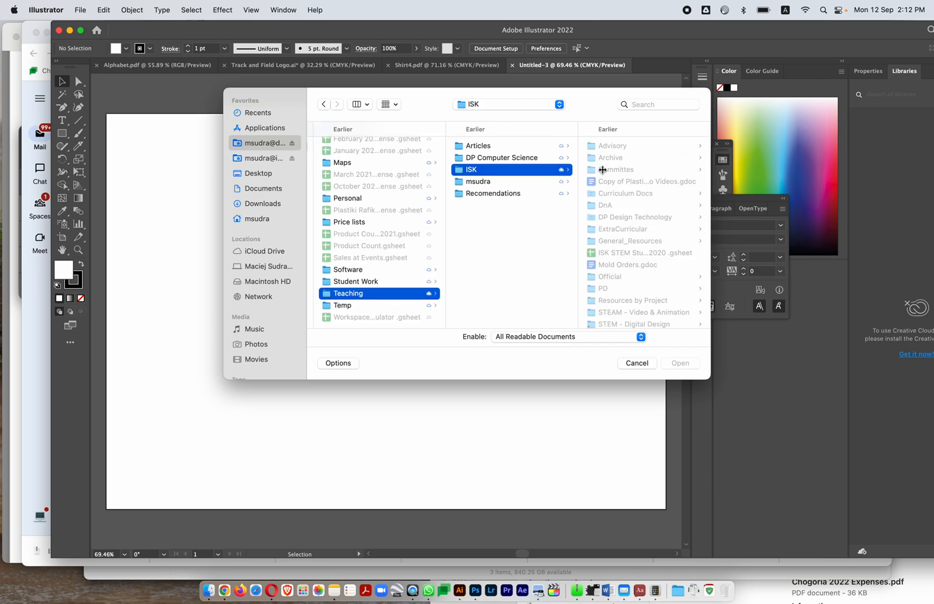
{"action": "scroll", "coordinate": [645, 230], "scroll_direction": "down", "scroll_amount": 2}
{"action": "left_click", "coordinate": [630, 213]}
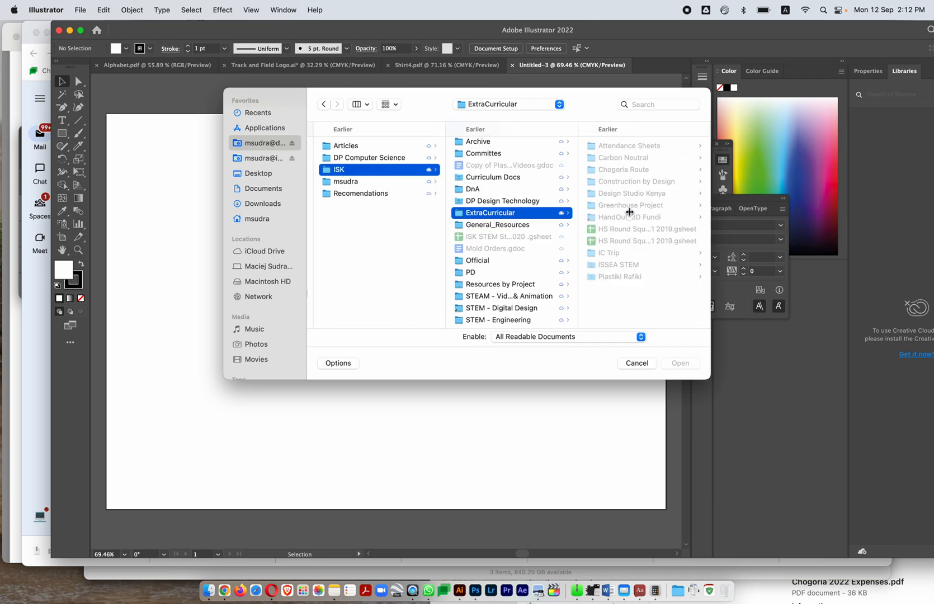
Step: Open the template 102x102.pdf from Plastiki Rafiki > Design and Innovation > Templates > Templates_Acrilic
{"action": "left_click", "coordinate": [645, 276]}
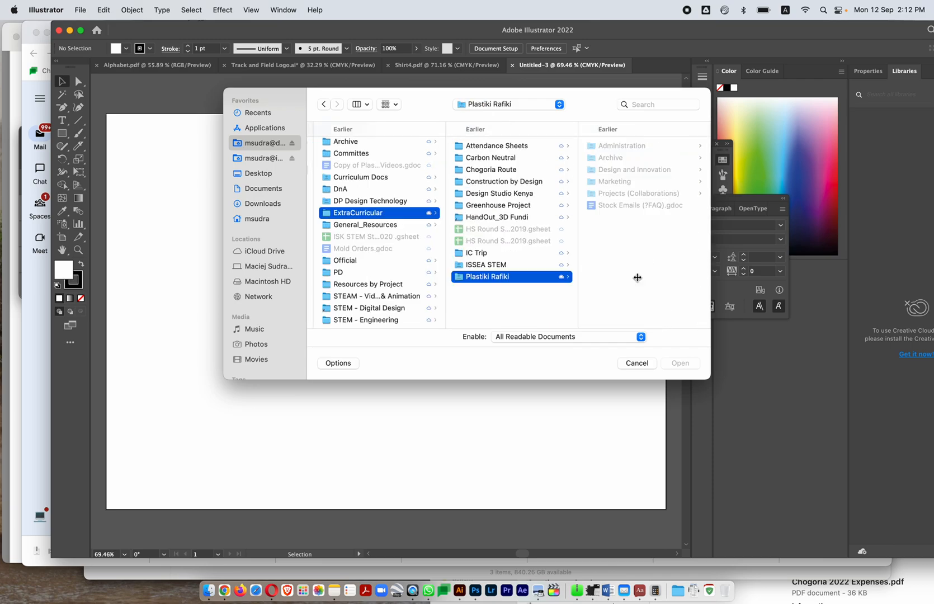
{"action": "left_click", "coordinate": [616, 170]}
{"action": "left_click", "coordinate": [629, 218]}
{"action": "left_click", "coordinate": [609, 157]}
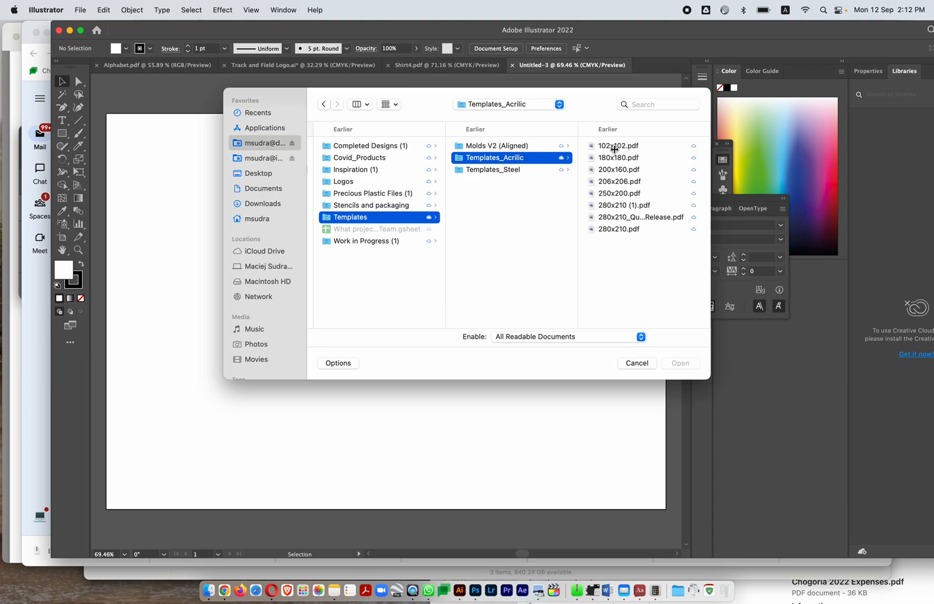
{"action": "left_click", "coordinate": [618, 146]}
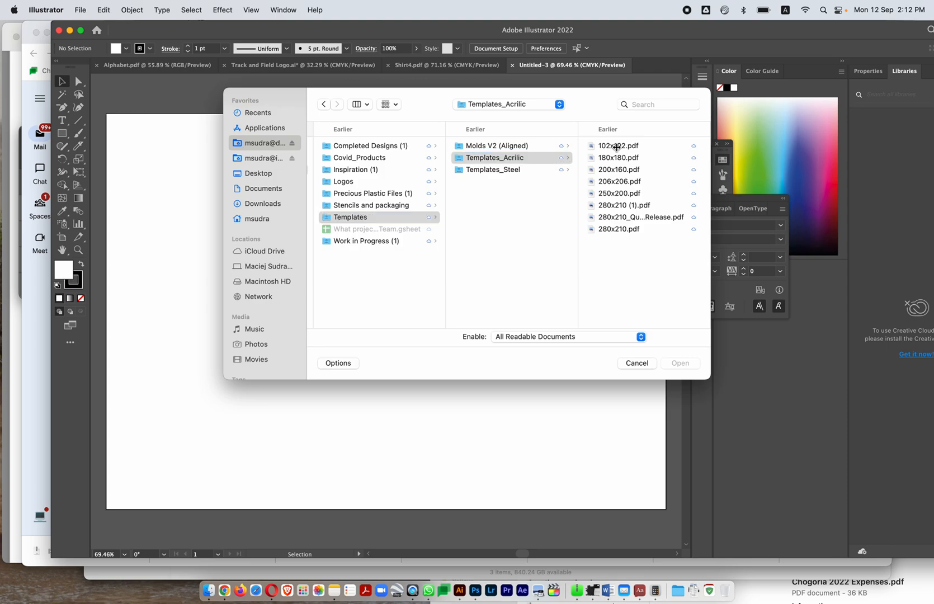
{"action": "left_click", "coordinate": [680, 363]}
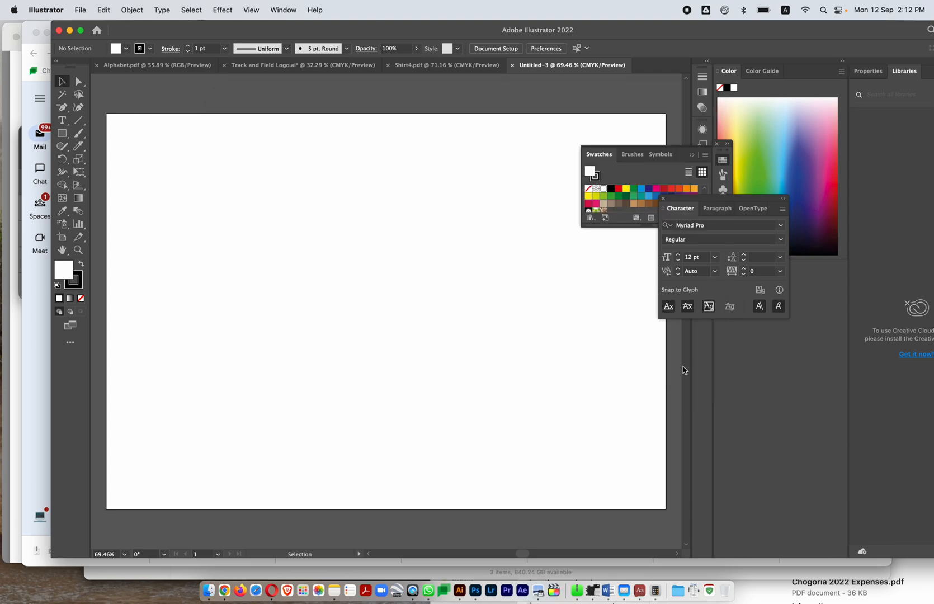
{"action": "scroll", "coordinate": [405, 231], "scroll_direction": "up", "scroll_amount": 3}
{"action": "scroll", "coordinate": [405, 230], "scroll_direction": "left", "scroll_amount": 1}
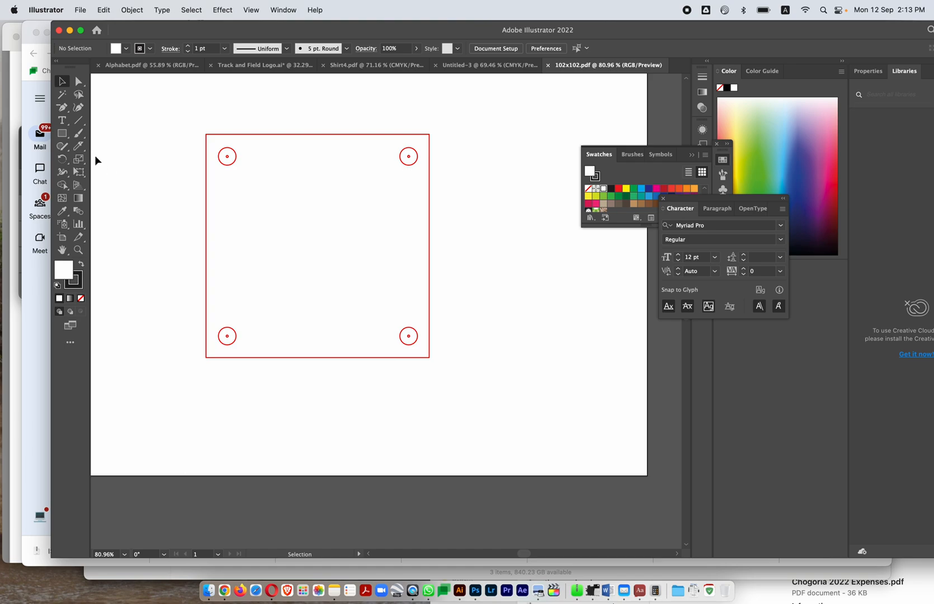
Step: Draw a large, slightly rotated five-pointed star and move it inside the square template between the four corner holes
{"action": "left_click", "coordinate": [61, 138]}
{"action": "left_click_drag", "start_coordinate": [63, 138], "coordinate": [114, 185]}
{"action": "left_click_drag", "start_coordinate": [274, 199], "coordinate": [353, 251]}
{"action": "left_click", "coordinate": [62, 81]}
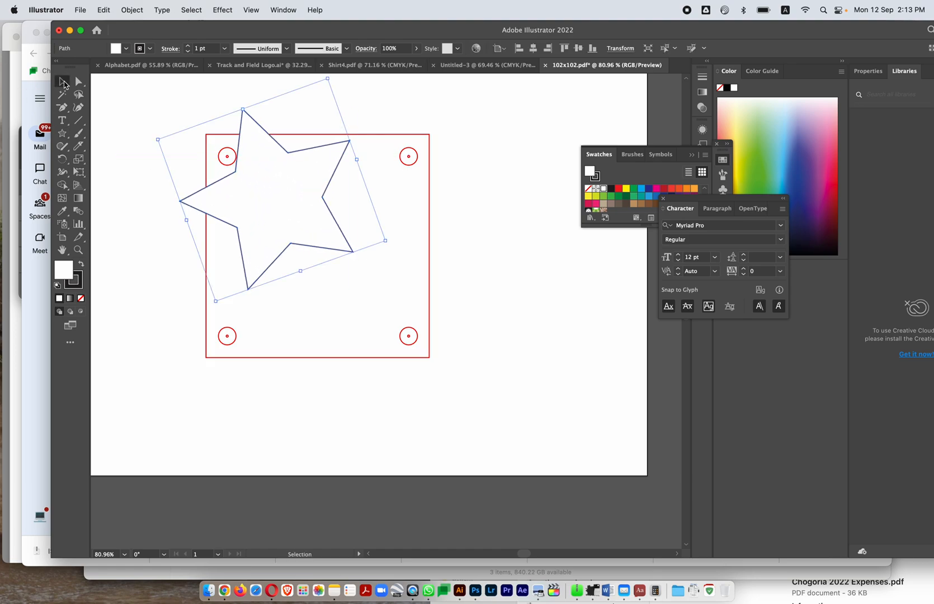
{"action": "left_click_drag", "start_coordinate": [288, 153], "coordinate": [333, 201]}
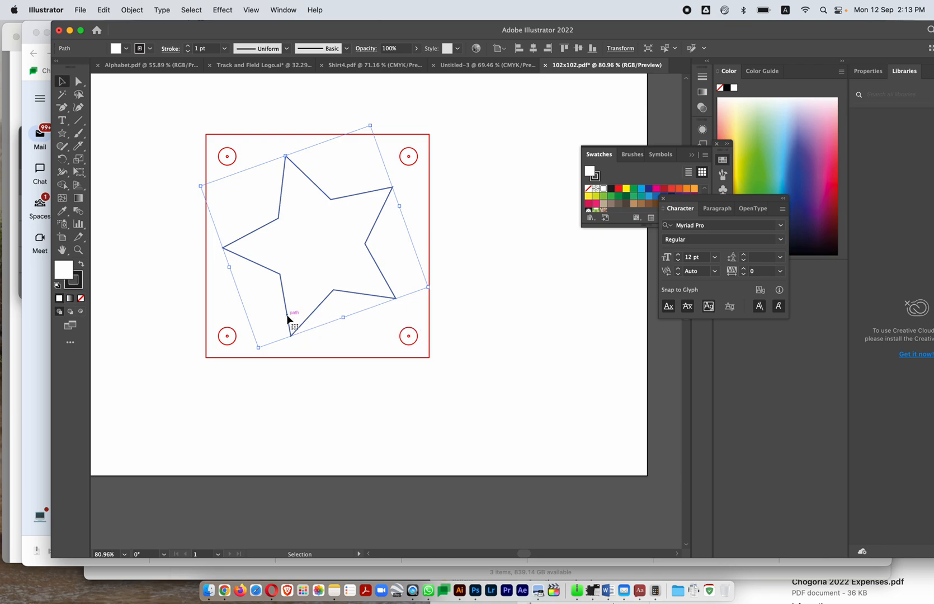
Step: Fill the star with the pink colour FF0066
{"action": "double_click", "coordinate": [64, 277]}
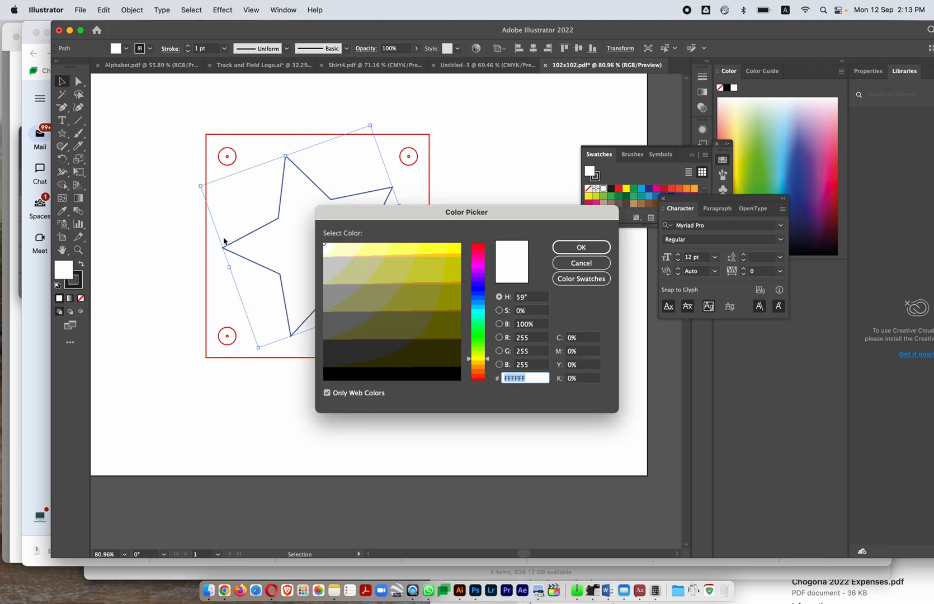
{"action": "left_click", "coordinate": [477, 252]}
{"action": "left_click", "coordinate": [457, 249]}
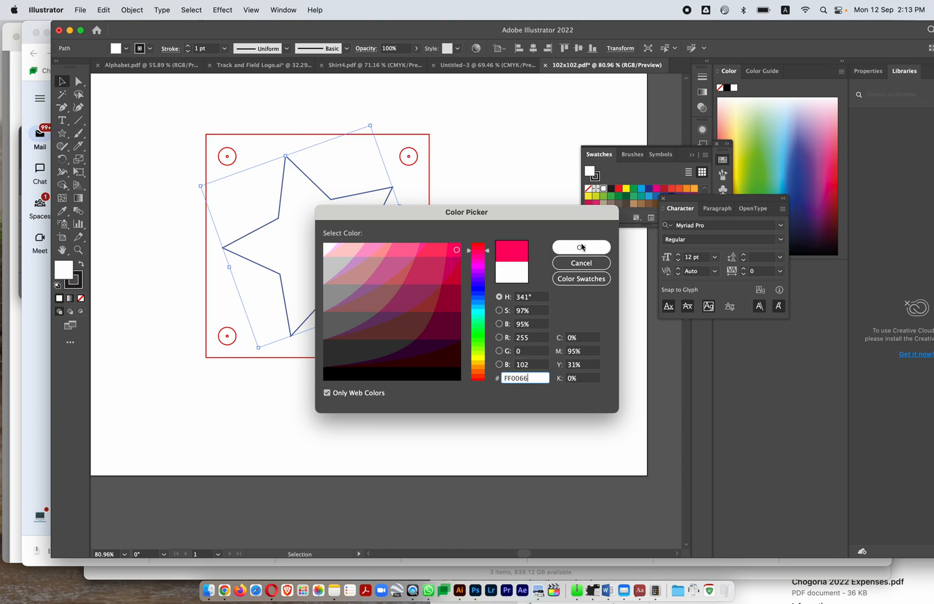
{"action": "left_click", "coordinate": [581, 247]}
{"action": "left_click", "coordinate": [496, 236]}
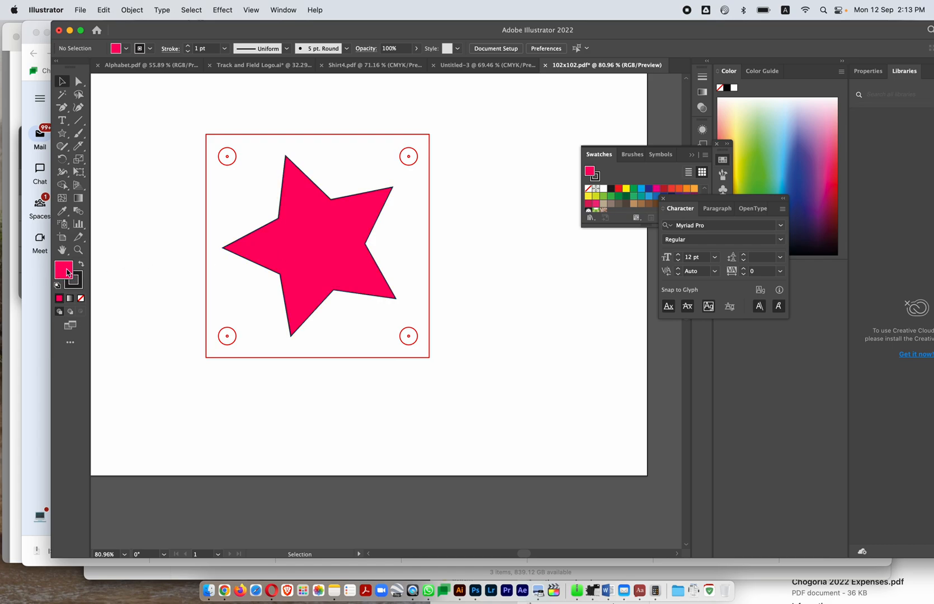
Step: Set the star's fill to None so that only its outline is drawn, and deselect it
{"action": "left_click", "coordinate": [80, 282]}
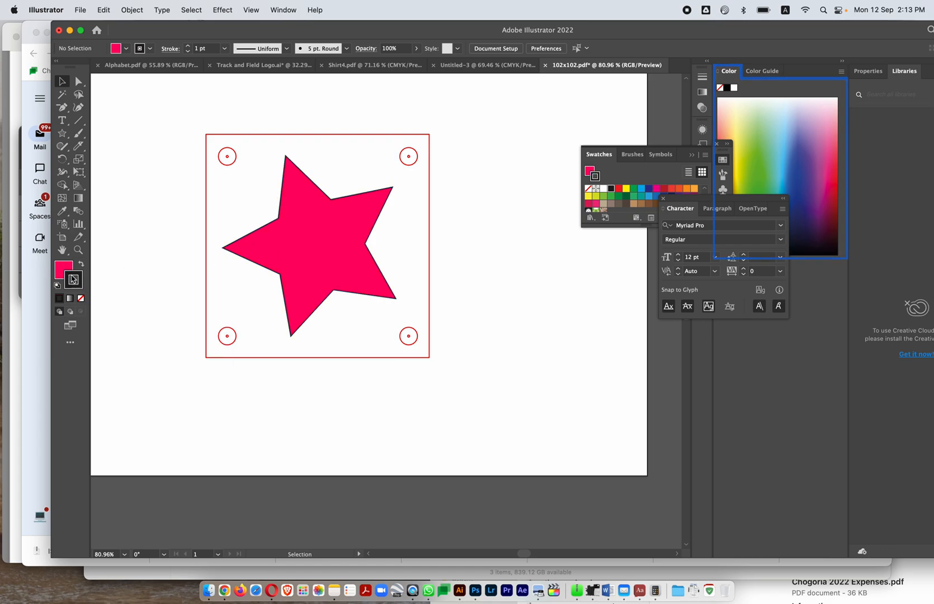
{"action": "left_click", "coordinate": [63, 271]}
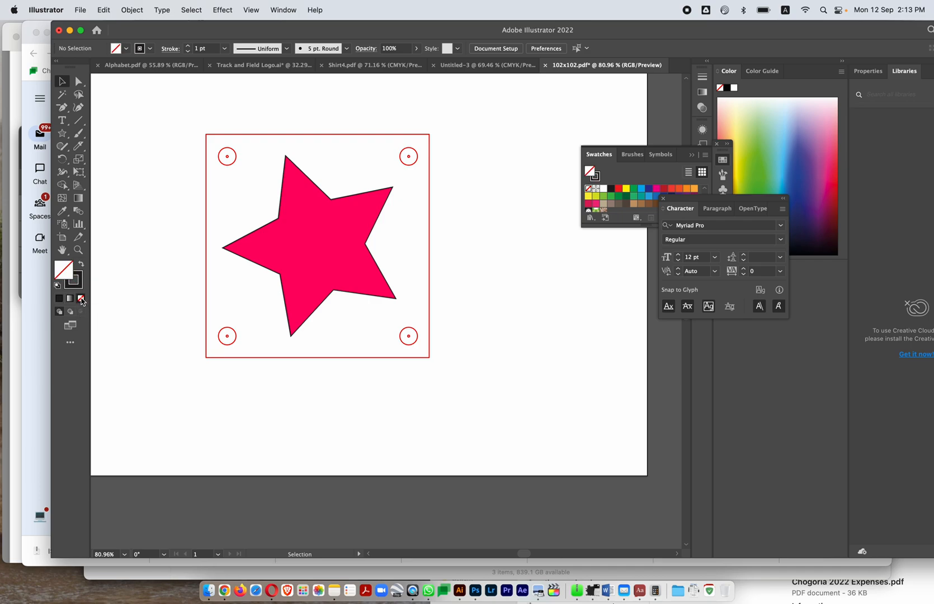
{"action": "left_click", "coordinate": [309, 258]}
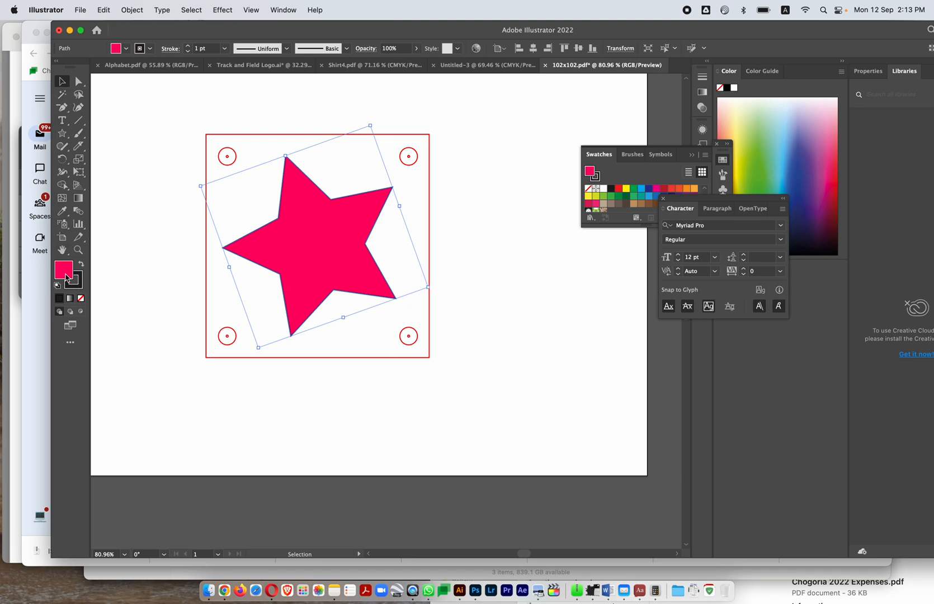
{"action": "left_click", "coordinate": [81, 299]}
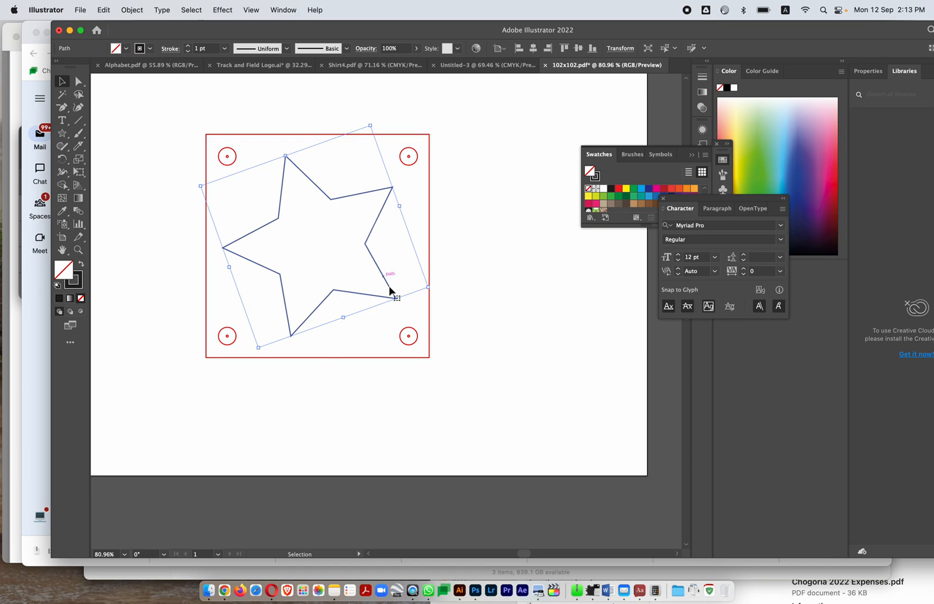
{"action": "left_click", "coordinate": [230, 224]}
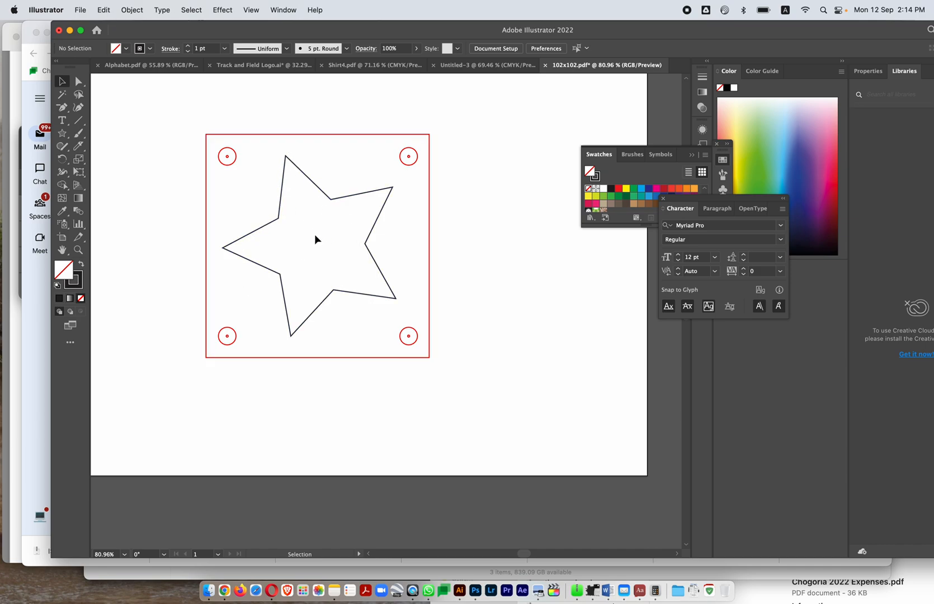
Step: Select the square template together with its star and corner holes and move everything to the left half of the artboard
{"action": "left_click_drag", "start_coordinate": [174, 122], "coordinate": [451, 373]}
{"action": "key", "text": "a"}
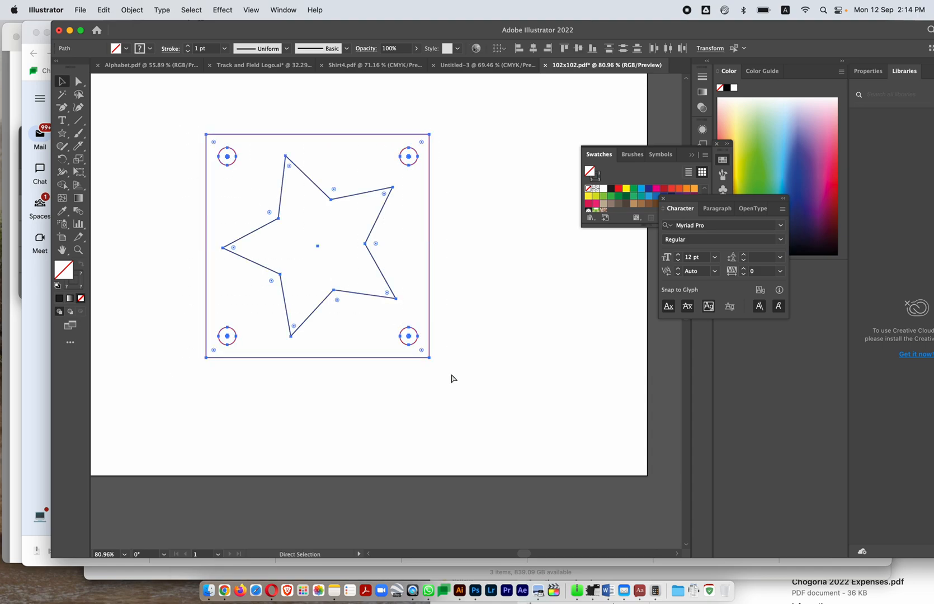
{"action": "key", "text": "v"}
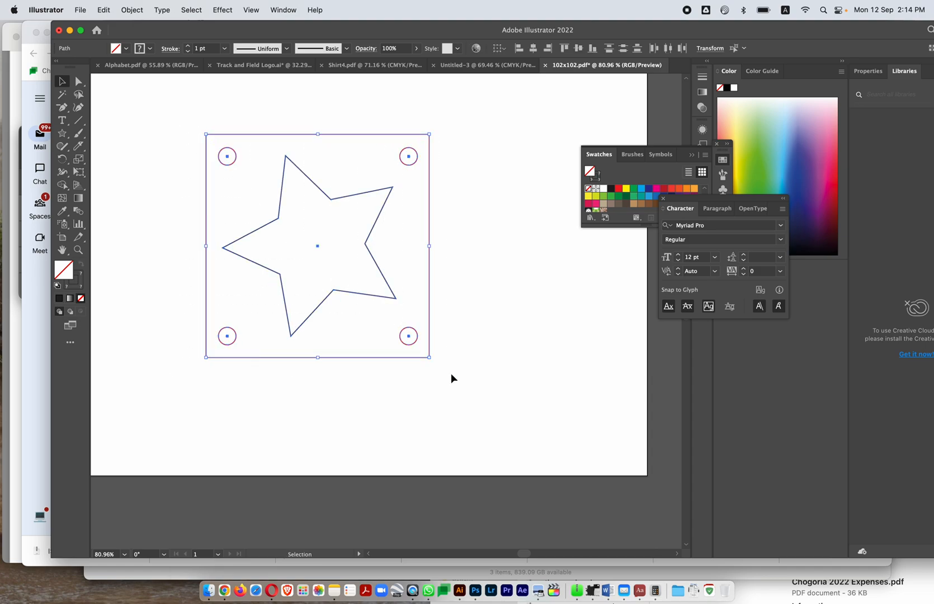
{"action": "scroll", "coordinate": [450, 374], "scroll_direction": "down", "scroll_amount": 3}
{"action": "left_click_drag", "start_coordinate": [282, 215], "coordinate": [495, 417]}
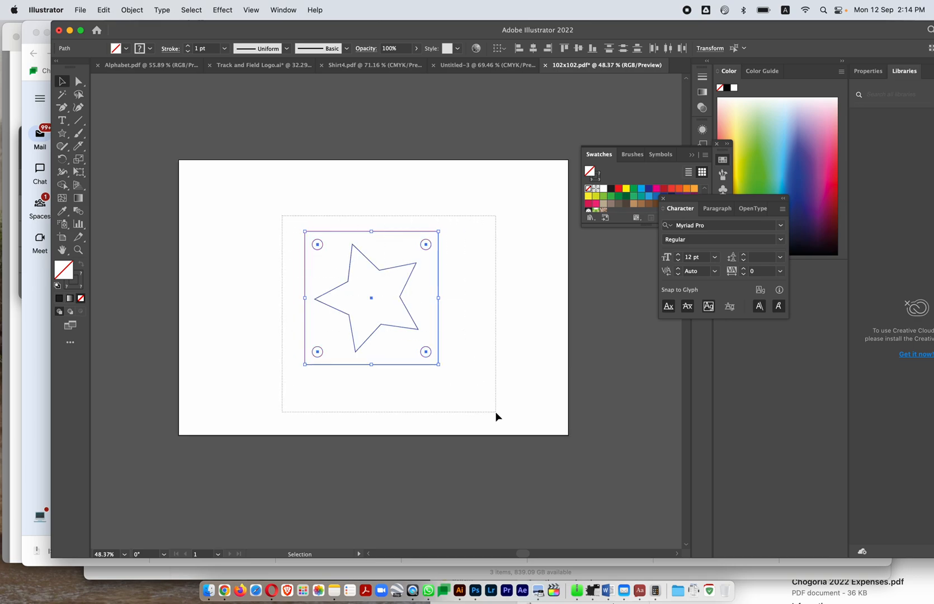
{"action": "left_click_drag", "start_coordinate": [371, 304], "coordinate": [272, 299]}
Step: Duplicate the template with its star and place the copy in the right half of the artboard
{"action": "key", "text": "super+c"}
{"action": "key", "text": "super+v"}
{"action": "left_click_drag", "start_coordinate": [388, 314], "coordinate": [449, 305]}
Step: Add the point text STAR in the empty area above the two templates
{"action": "left_click", "coordinate": [62, 120]}
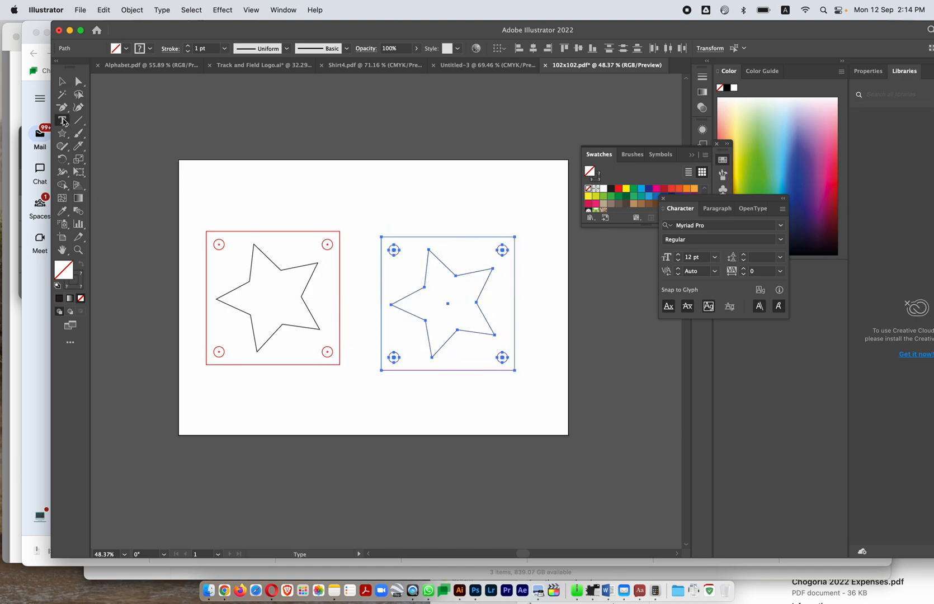
{"action": "left_click", "coordinate": [367, 194]}
{"action": "type", "text": "STAR"}
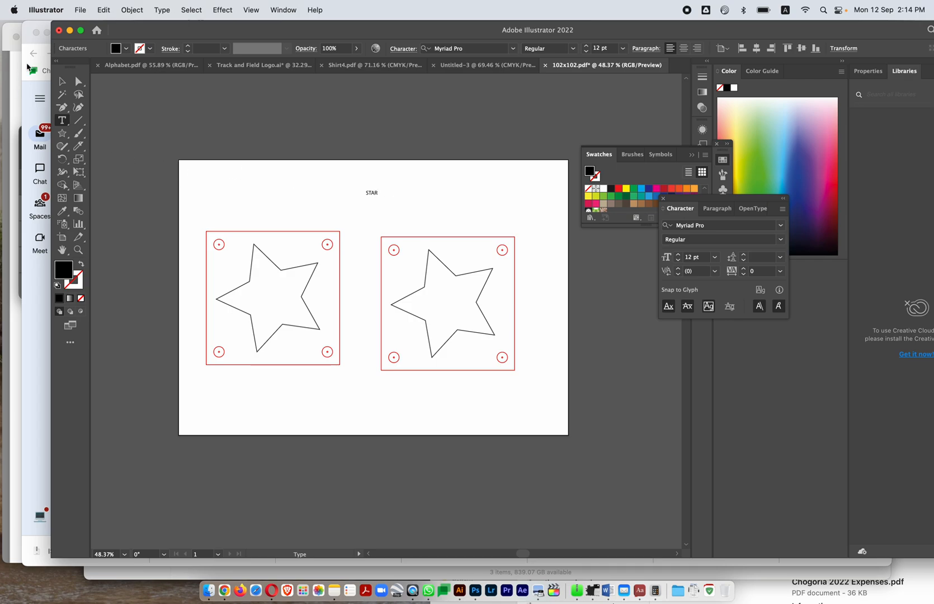
Step: Enlarge the STAR text to about 51 pt and place it in the middle of the right-hand star
{"action": "left_click", "coordinate": [62, 82]}
{"action": "left_click_drag", "start_coordinate": [378, 197], "coordinate": [458, 236]}
{"action": "left_click_drag", "start_coordinate": [406, 217], "coordinate": [451, 304]}
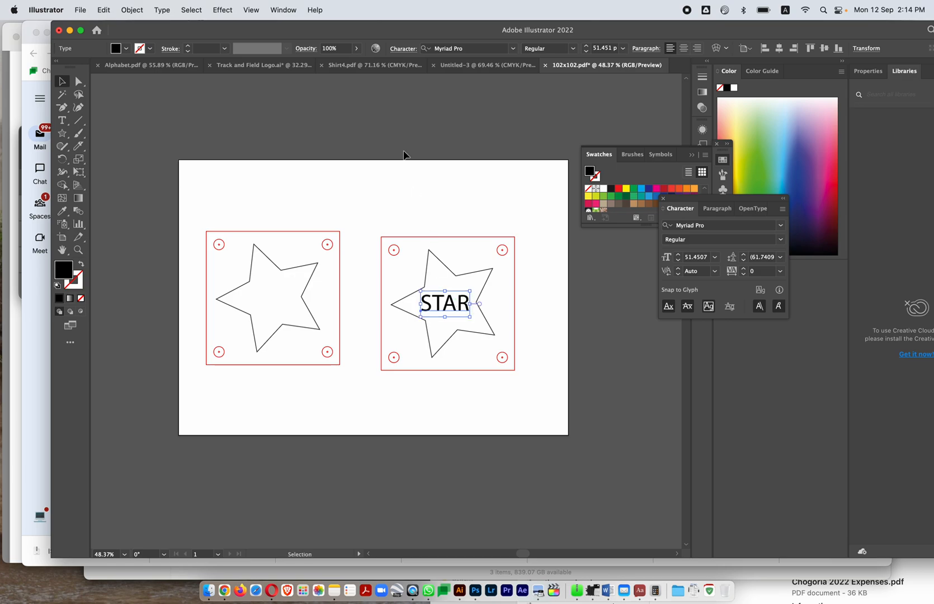
{"action": "left_click", "coordinate": [421, 199]}
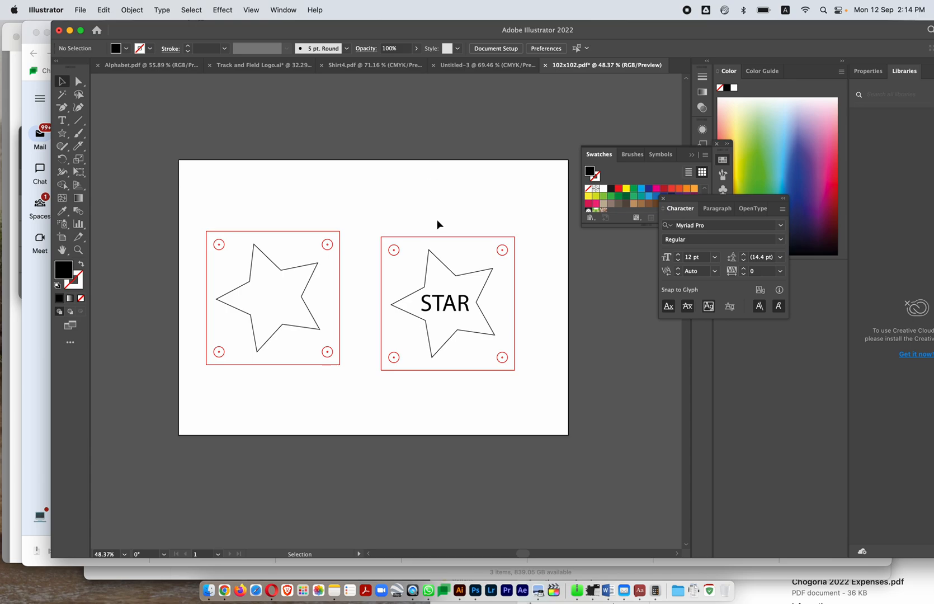
Step: Reflect the STAR text about the vertical axis so that it is mirrored
{"action": "left_click", "coordinate": [461, 312]}
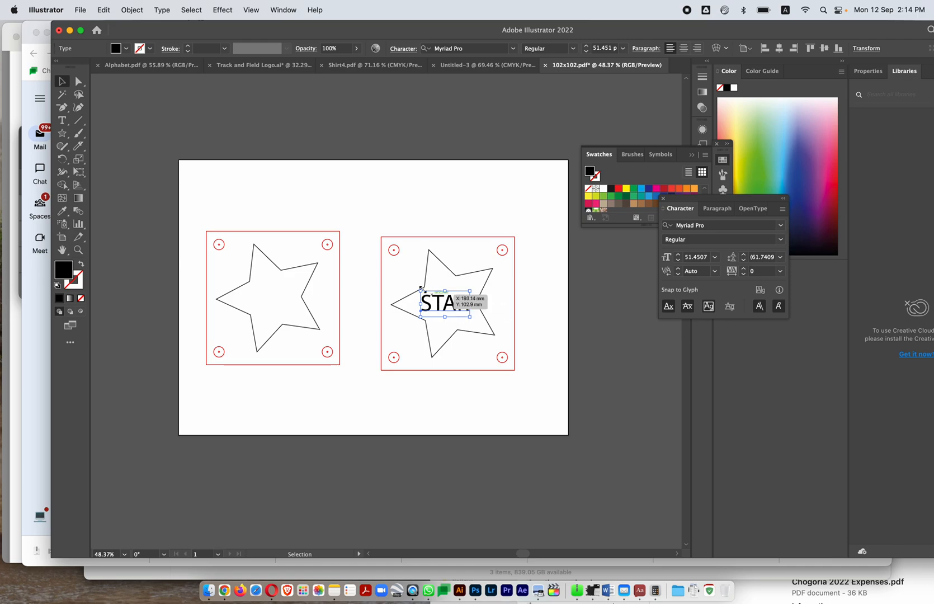
{"action": "left_click", "coordinate": [132, 10]}
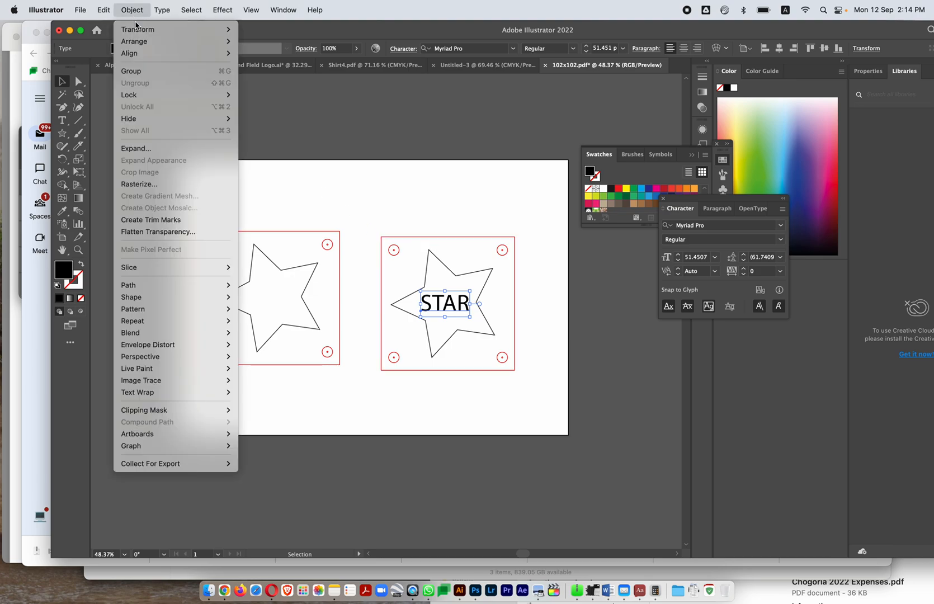
{"action": "mouse_move", "coordinate": [141, 35]}
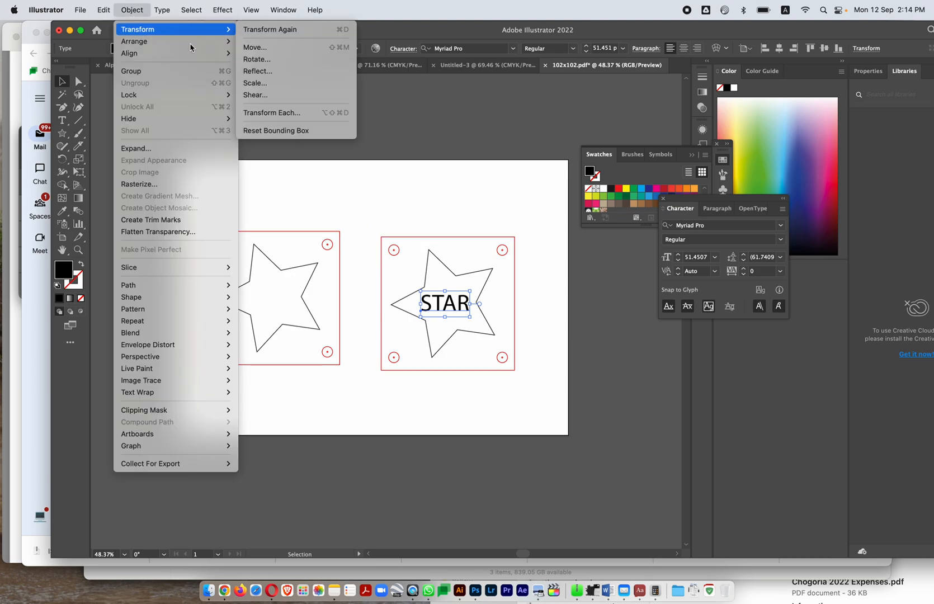
{"action": "left_click", "coordinate": [257, 71]}
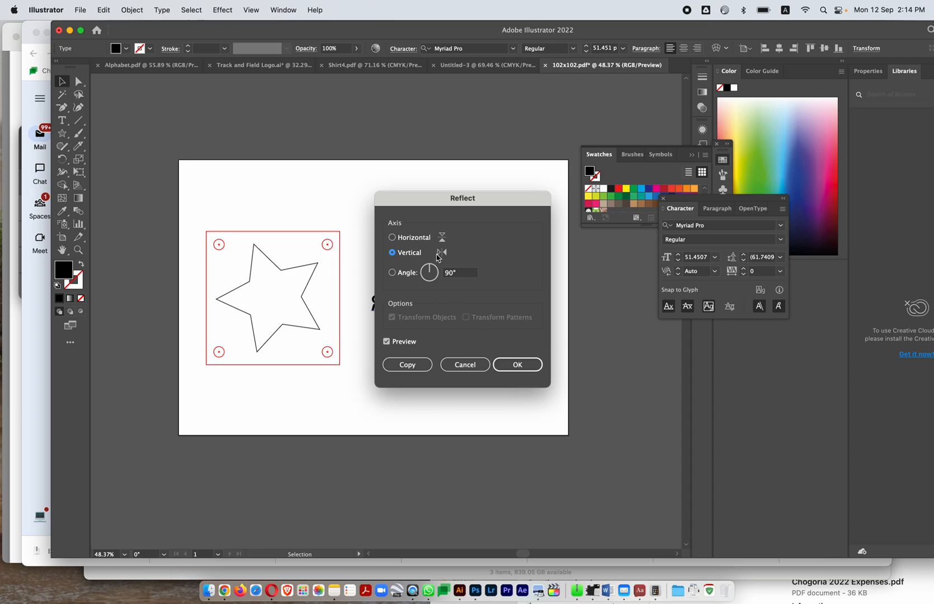
{"action": "left_click", "coordinate": [503, 364]}
Step: Recentre the mirrored STAR text in the right-hand template and delete the star outline around it
{"action": "left_click", "coordinate": [411, 312]}
{"action": "left_click_drag", "start_coordinate": [394, 304], "coordinate": [443, 302]}
{"action": "key", "text": "Right"}
{"action": "key", "text": "Right"}
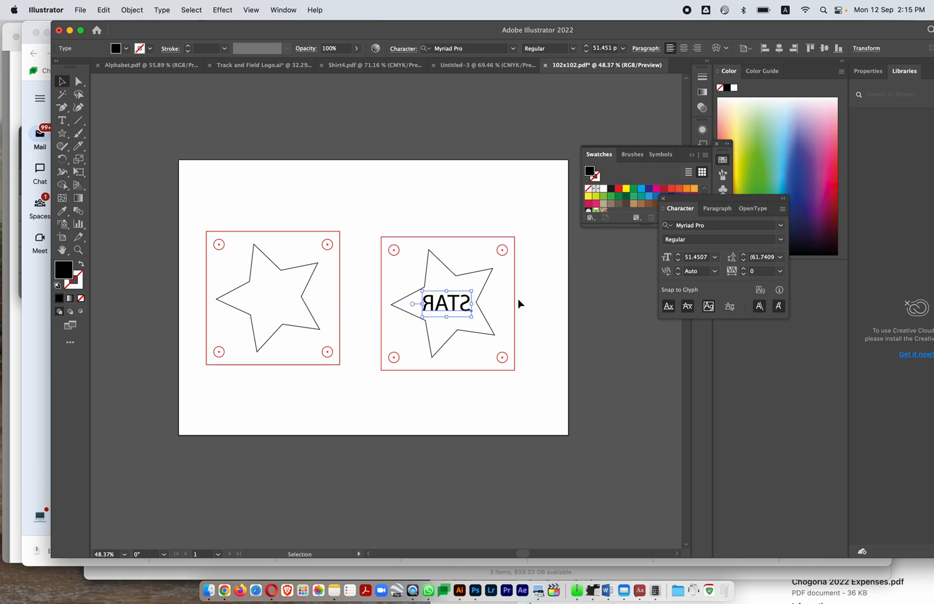
{"action": "left_click", "coordinate": [447, 270]}
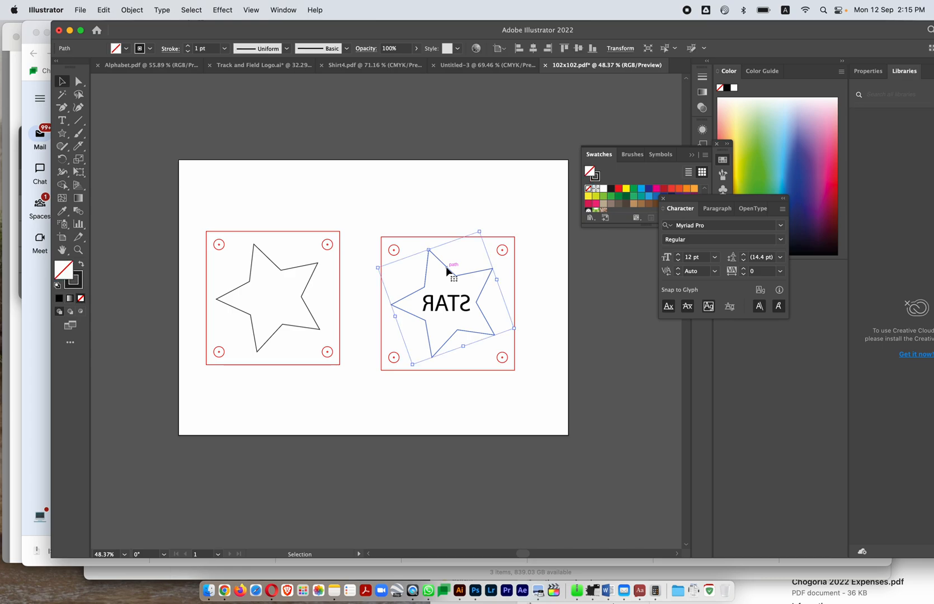
{"action": "key", "text": "BackSpace"}
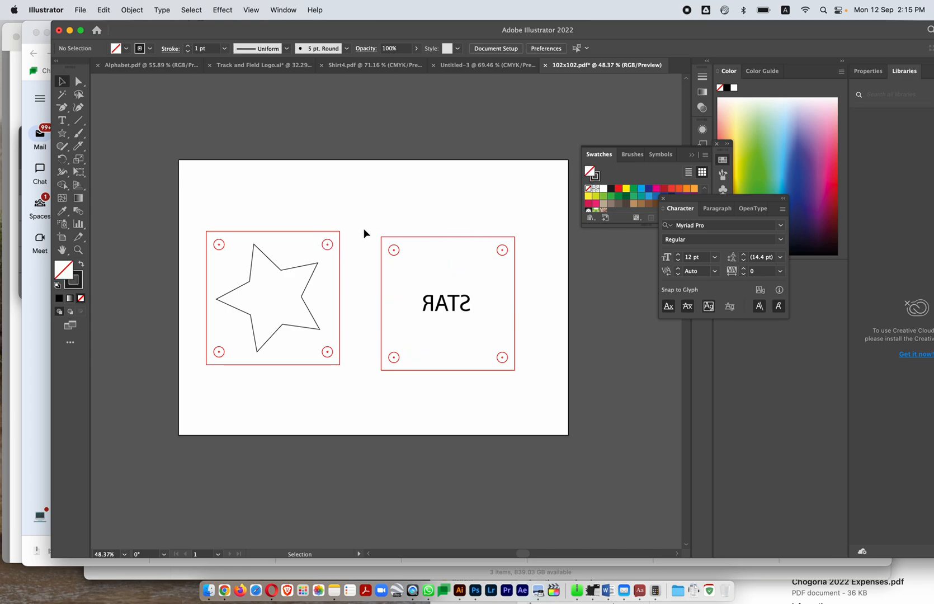
Step: Move the left template together with its star outline beside the right template, level with it and separated by a narrow gap
{"action": "left_click_drag", "start_coordinate": [194, 218], "coordinate": [353, 378]}
{"action": "mouse_move", "coordinate": [305, 305]}
{"action": "left_mouse_down"}
{"action": "mouse_move", "coordinate": [480, 314]}
{"action": "mouse_move", "coordinate": [273, 270]}
{"action": "mouse_move", "coordinate": [291, 304]}
{"action": "mouse_move", "coordinate": [314, 304]}
{"action": "left_mouse_up"}
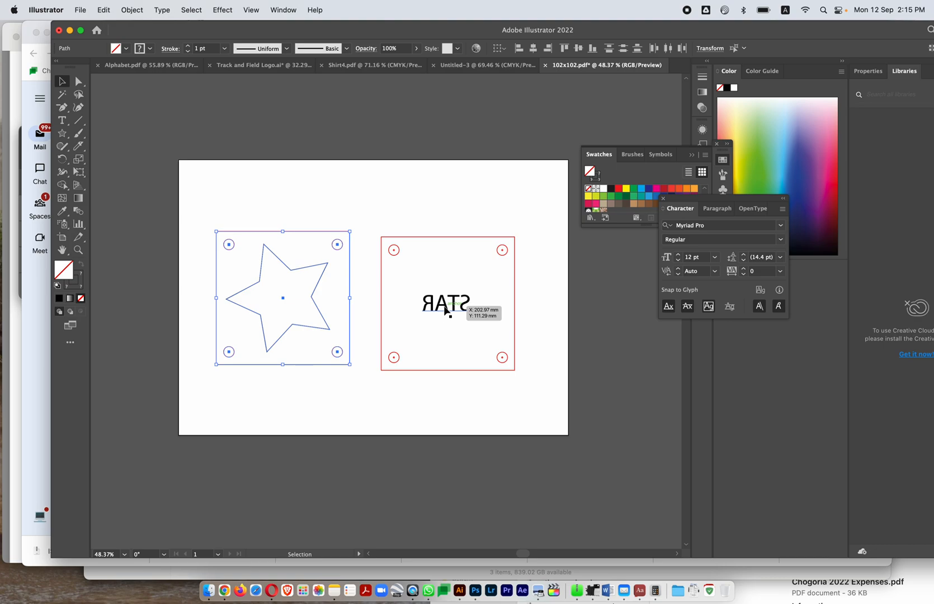
{"action": "left_click", "coordinate": [393, 216]}
{"action": "left_click_drag", "start_coordinate": [205, 222], "coordinate": [361, 386]}
{"action": "left_click_drag", "start_coordinate": [282, 298], "coordinate": [301, 304]}
{"action": "left_click", "coordinate": [281, 183]}
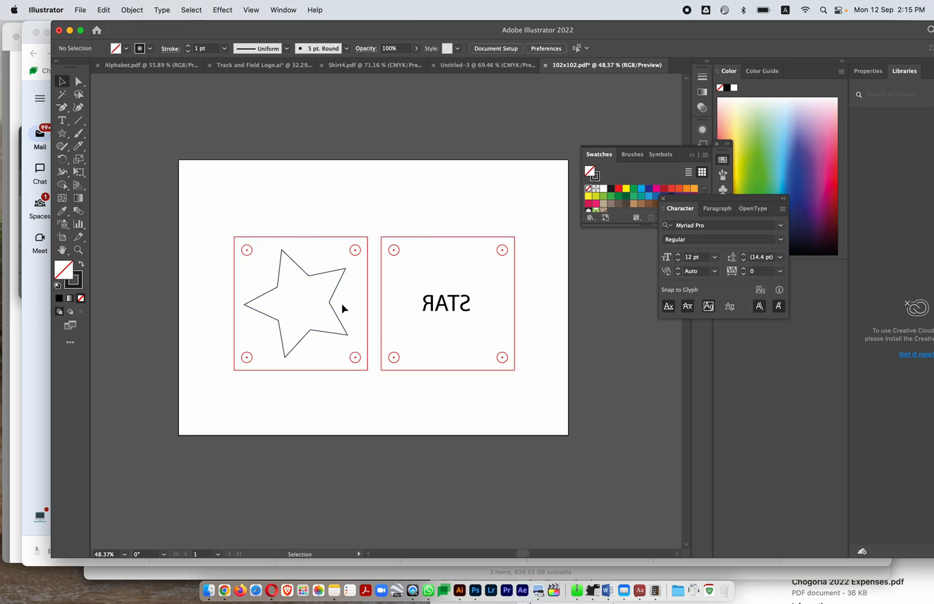
Step: Check the stroke of the star outline and the fill of the mirrored STAR text
{"action": "left_click", "coordinate": [319, 275]}
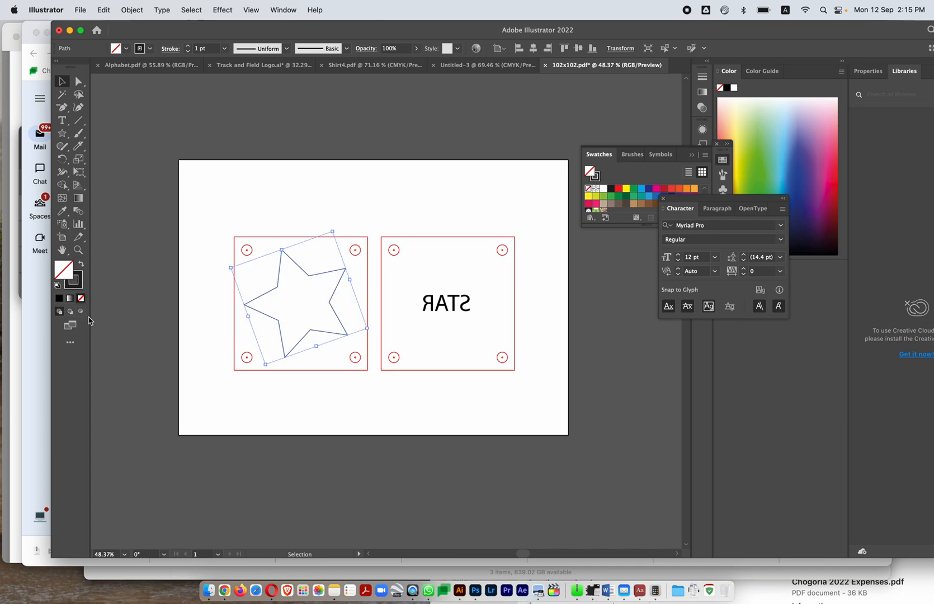
{"action": "left_click", "coordinate": [78, 278]}
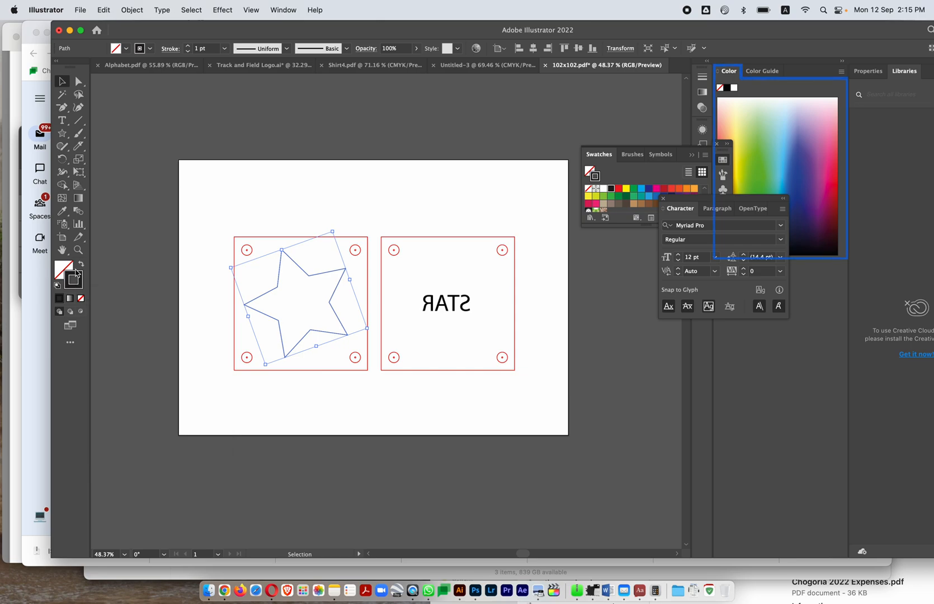
{"action": "left_click", "coordinate": [450, 305]}
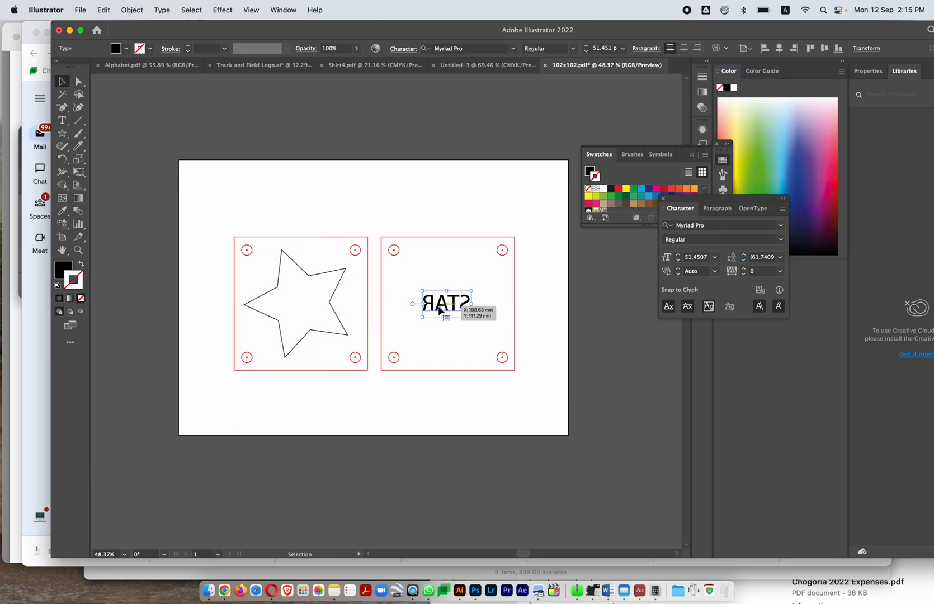
{"action": "left_click", "coordinate": [60, 270]}
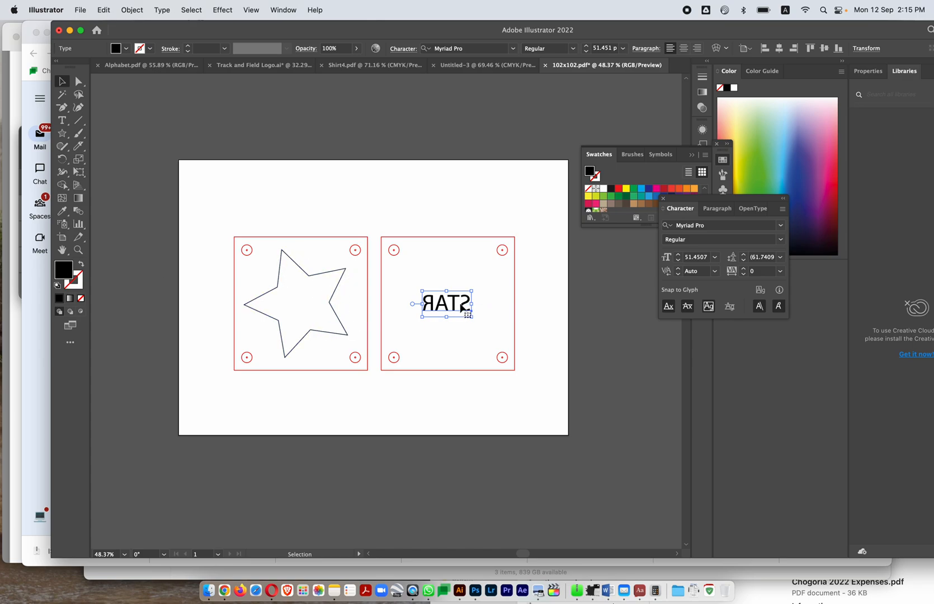
{"action": "left_click", "coordinate": [275, 183]}
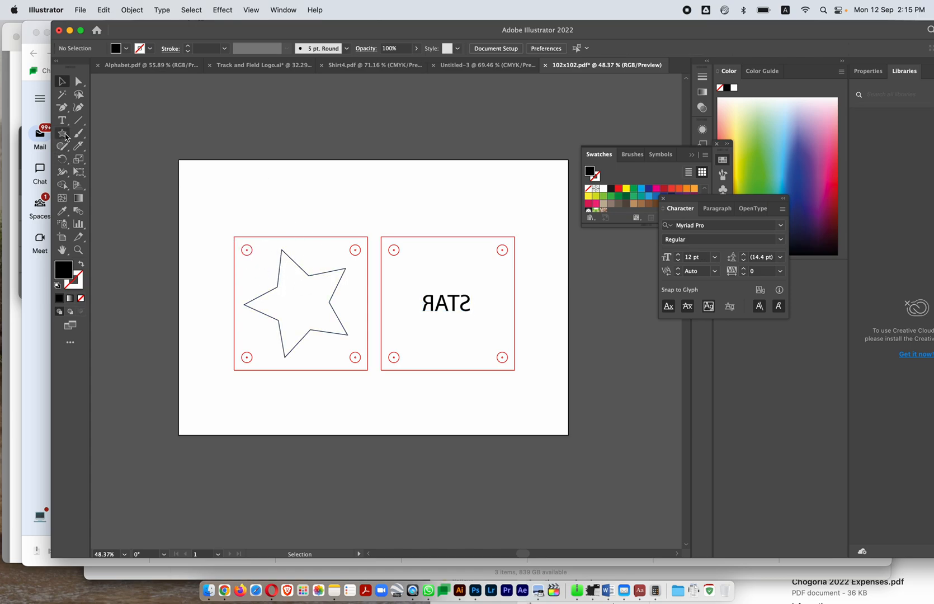
Step: Delete the star outline and the mirrored STAR text, leaving only the two plate templates
{"action": "left_click", "coordinate": [302, 267]}
{"action": "key", "text": "Delete"}
{"action": "left_click", "coordinate": [456, 305]}
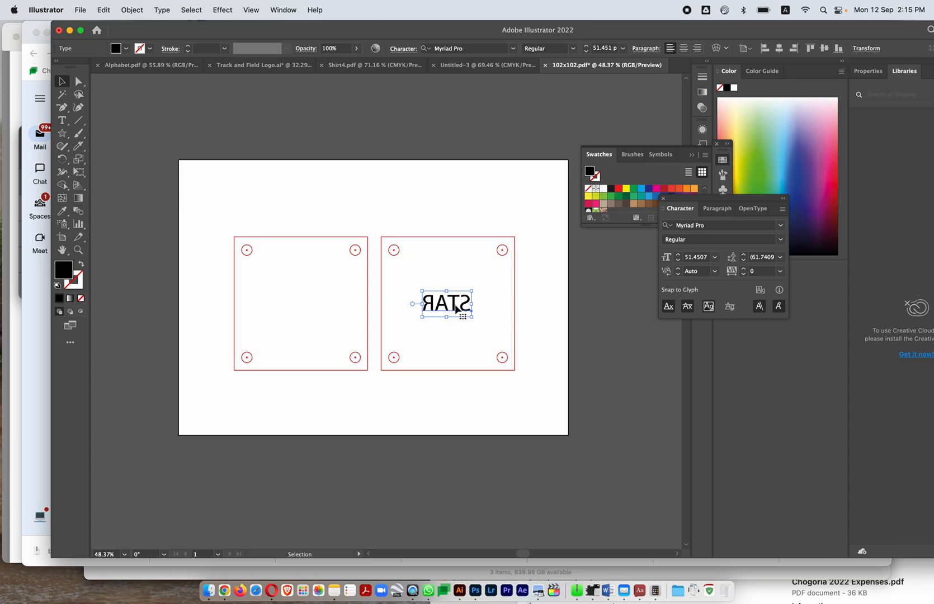
{"action": "key", "text": "Delete"}
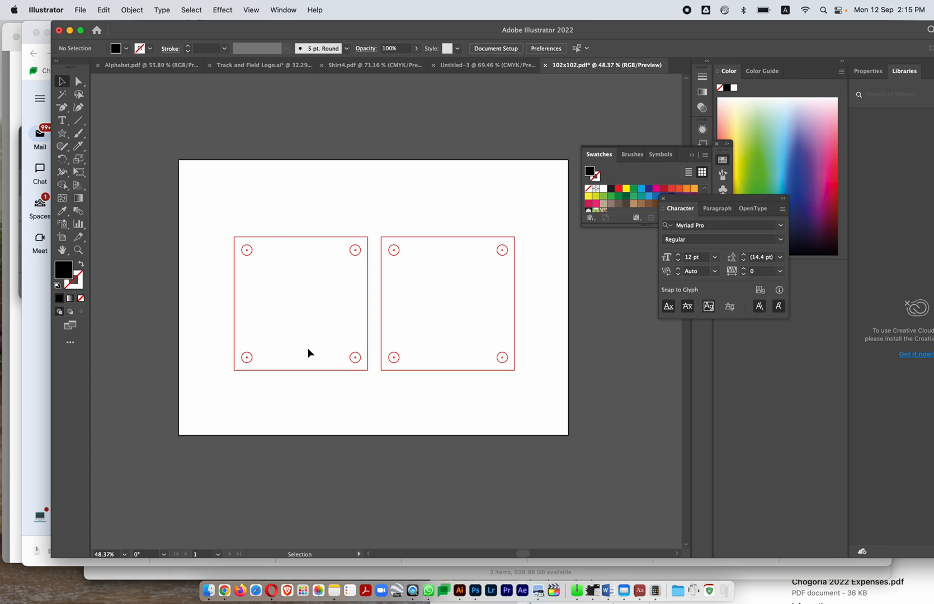
Step: Switch to Chrome and search Google Images for an elephant silhouette in a new tab
{"action": "left_click", "coordinate": [224, 591]}
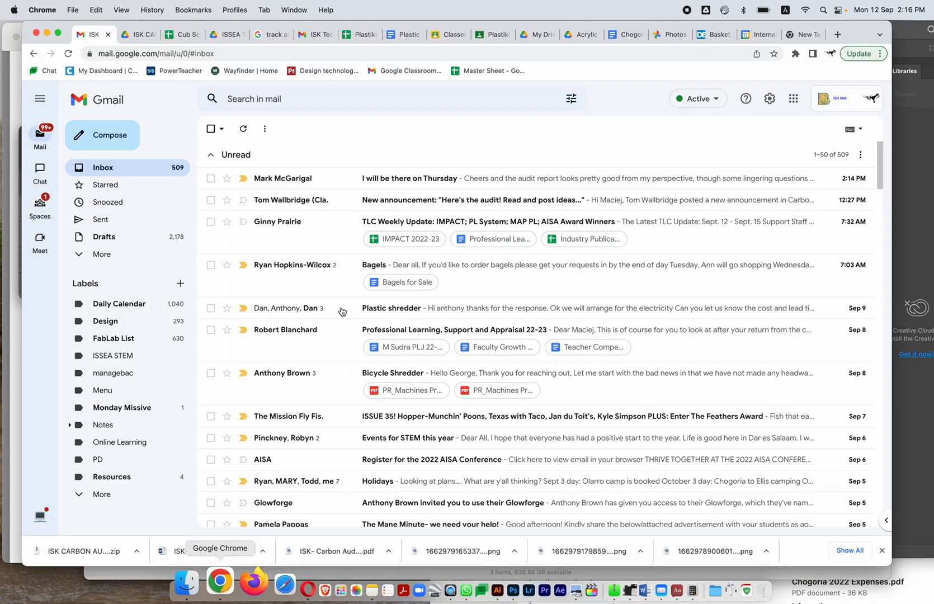
{"action": "left_click", "coordinate": [838, 34]}
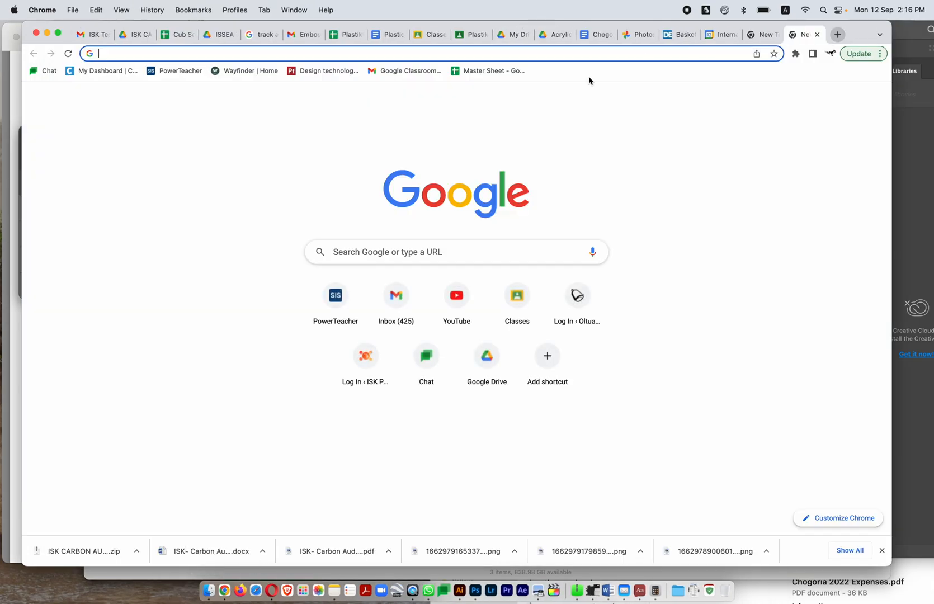
{"action": "type", "text": "elphnat"}
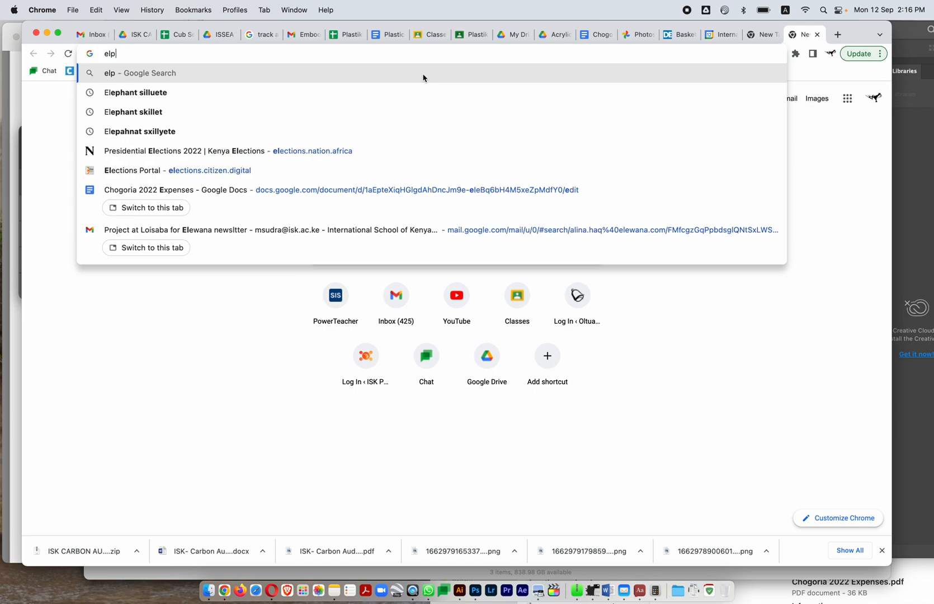
{"action": "key", "text": "BackSpace"}
{"action": "key", "text": "BackSpace"}
{"action": "key", "text": "BackSpace"}
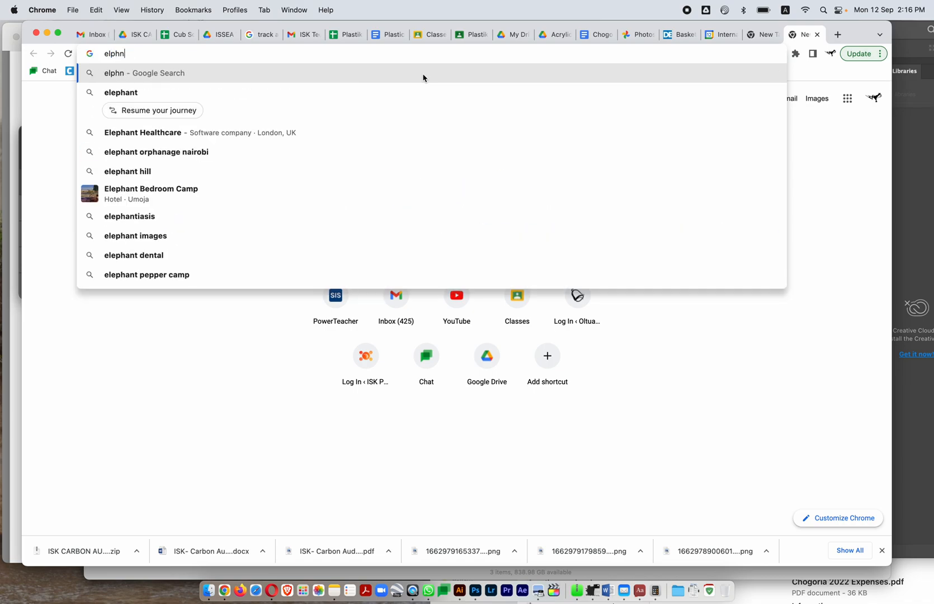
{"action": "type", "text": "ant sillute"}
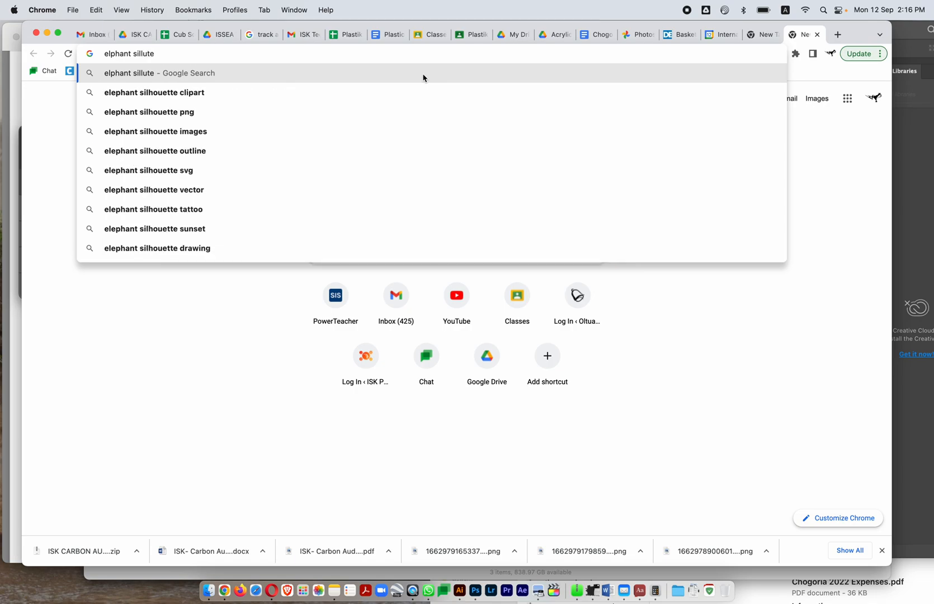
{"action": "key", "text": "Return"}
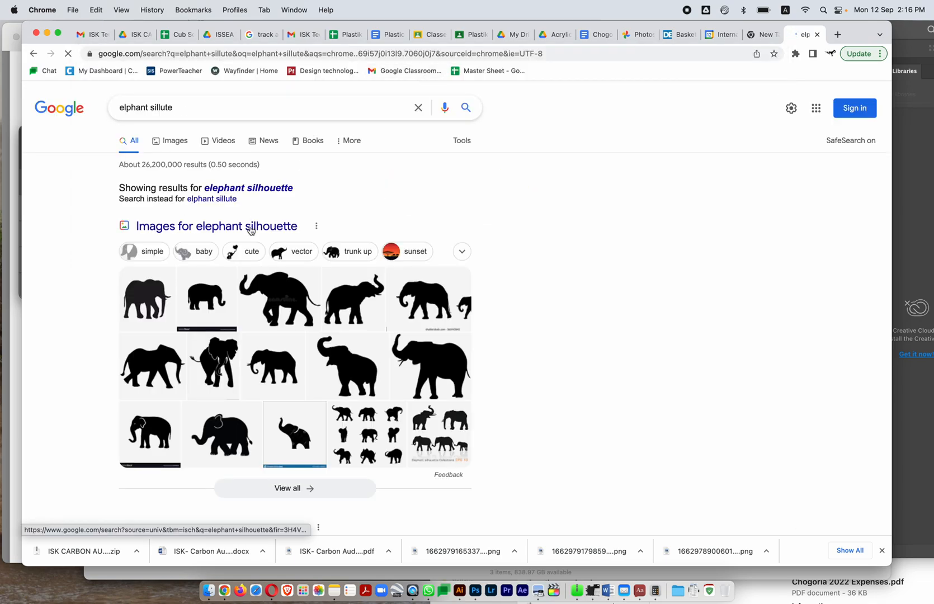
{"action": "left_click", "coordinate": [171, 145]}
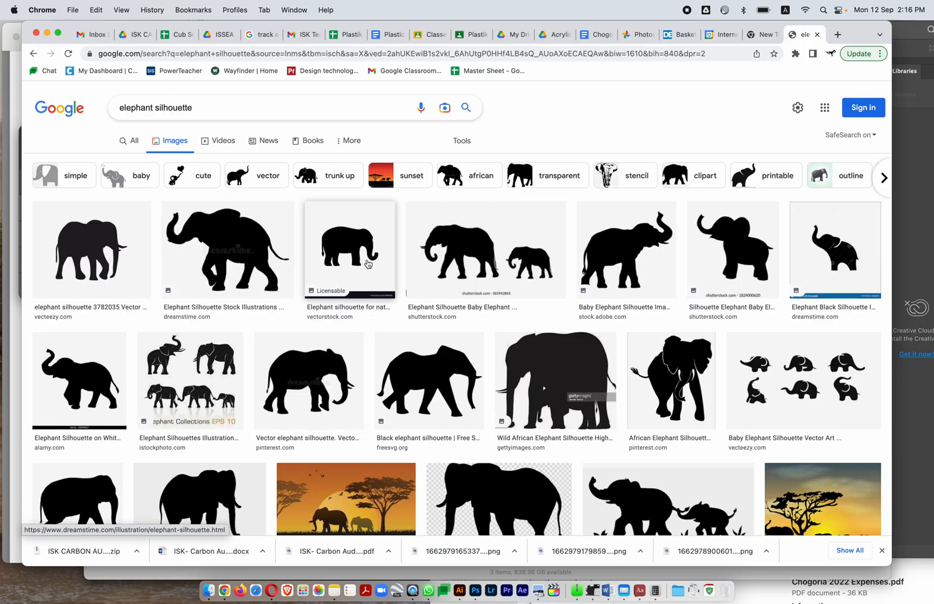
Step: Save the Vecteezy image of the walking elephant silhouette to the Desktop
{"action": "left_click", "coordinate": [233, 245]}
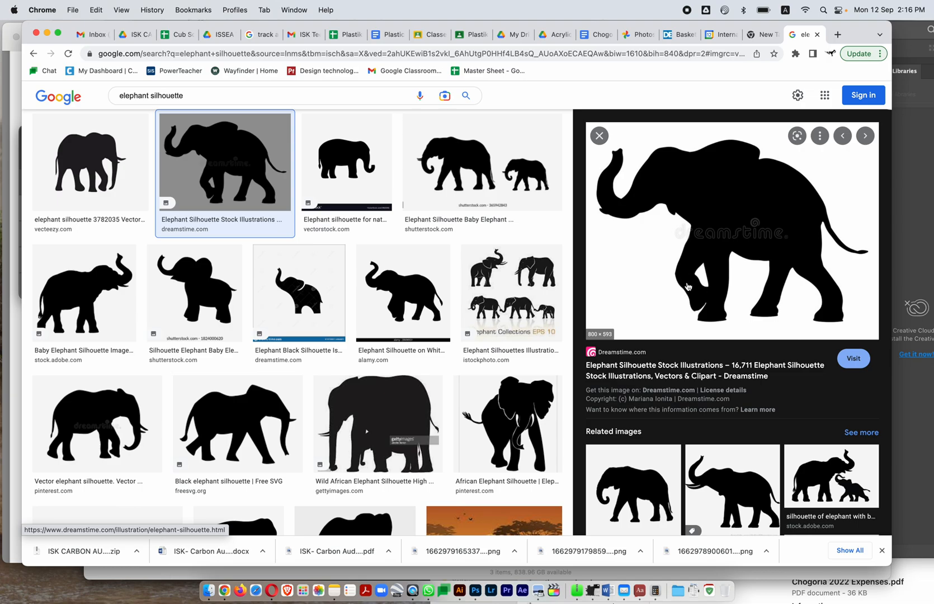
{"action": "left_click", "coordinate": [119, 173]}
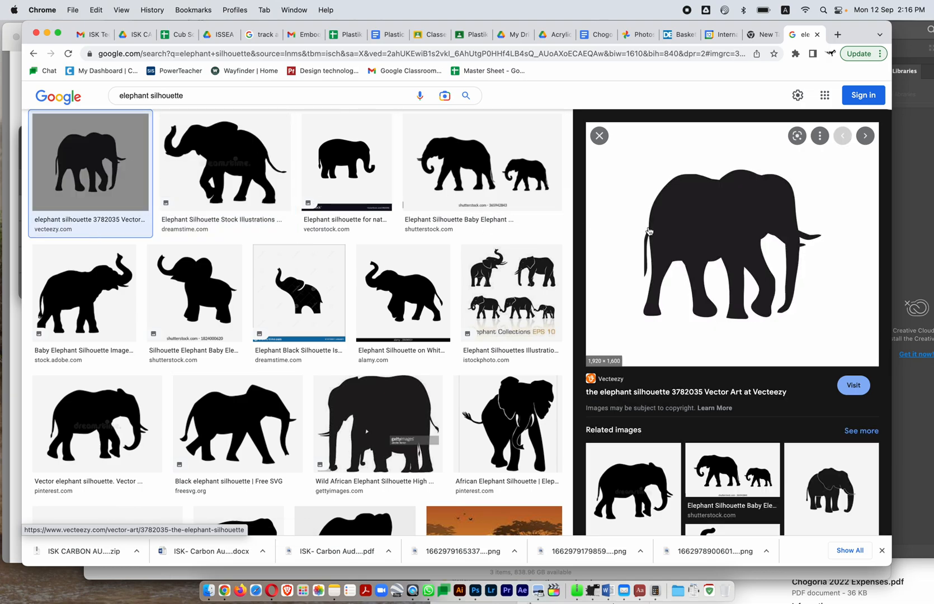
{"action": "right_click", "coordinate": [706, 231]}
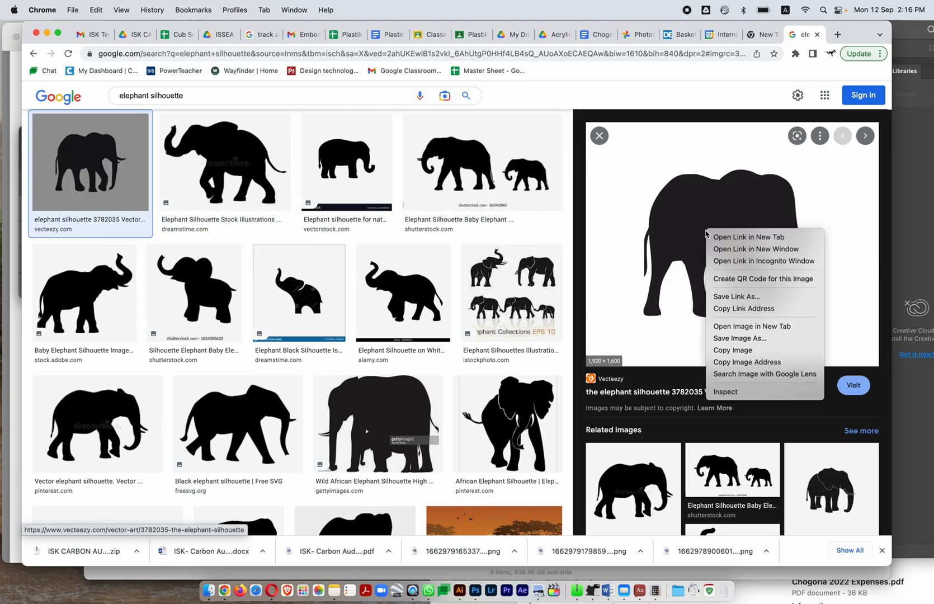
{"action": "left_click", "coordinate": [748, 340]}
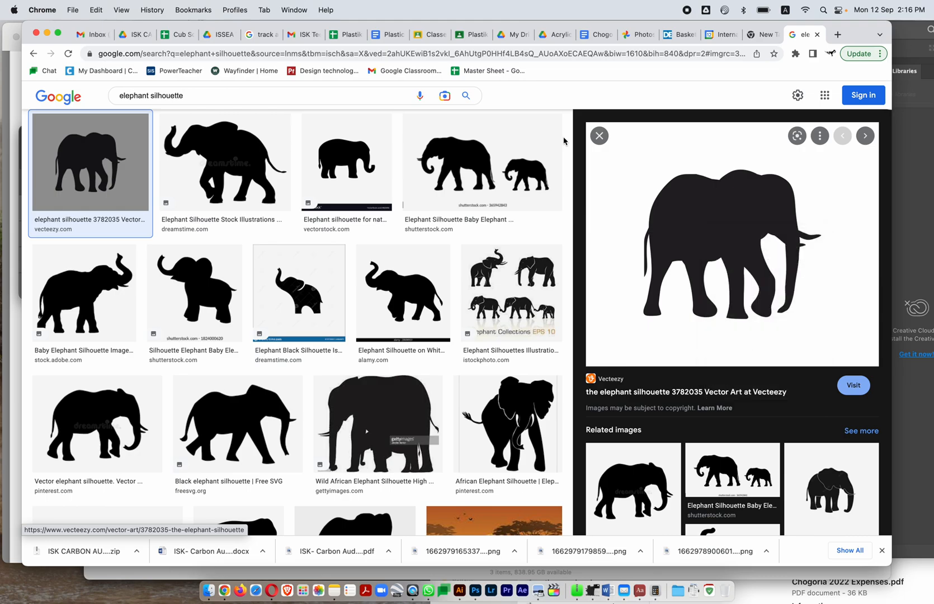
{"action": "left_click", "coordinate": [534, 324]}
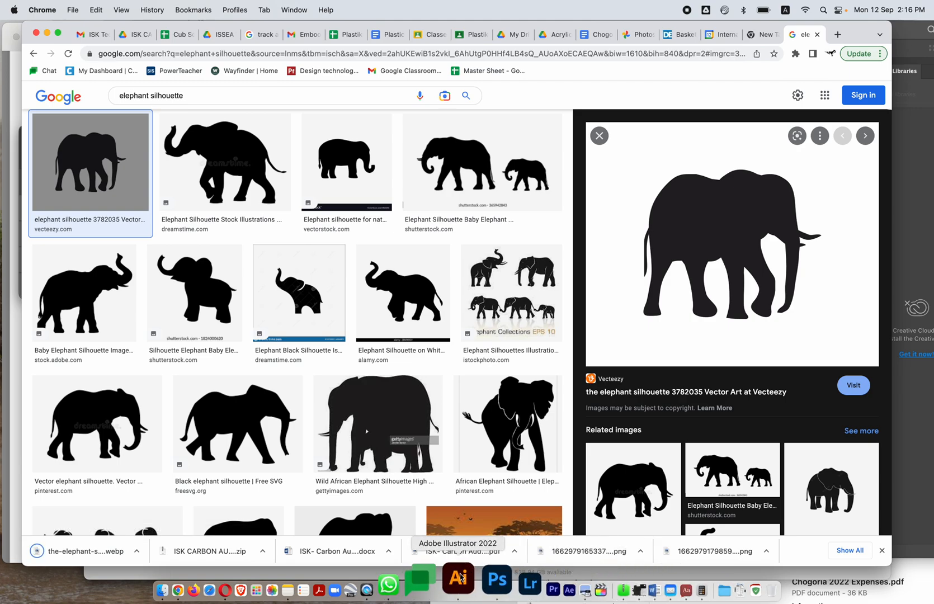
Step: Switch to Illustrator and place the-elephant-silhouette-free-vector.webp from the Desktop as a linked image beside the artboard
{"action": "left_click", "coordinate": [454, 581]}
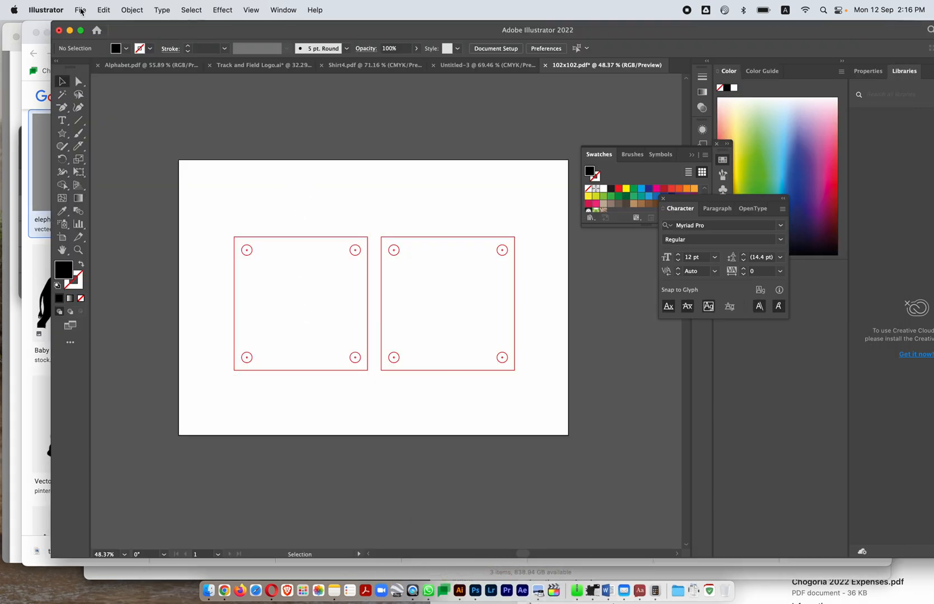
{"action": "left_click", "coordinate": [81, 10]}
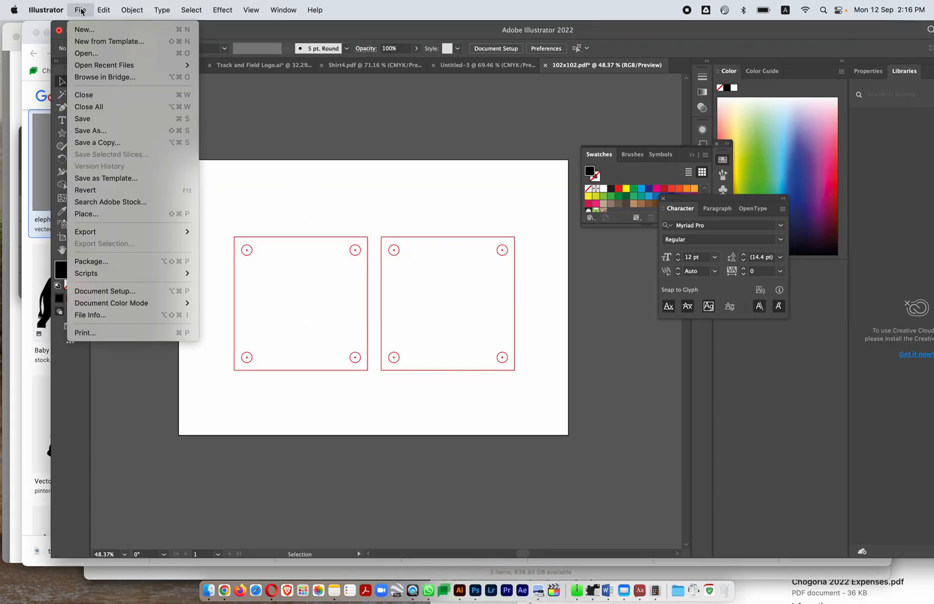
{"action": "left_click", "coordinate": [130, 214]}
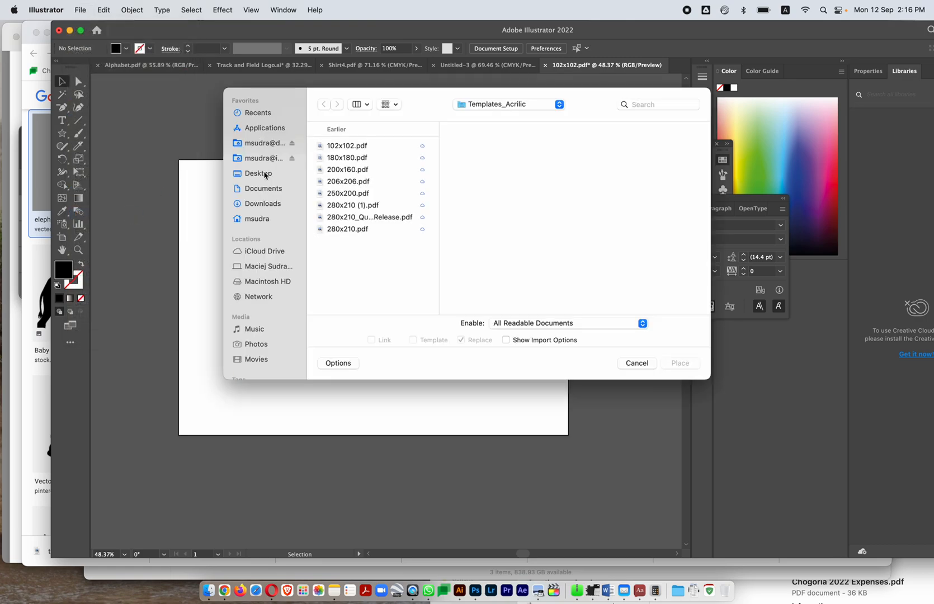
{"action": "left_click", "coordinate": [265, 174]}
{"action": "left_click", "coordinate": [361, 197]}
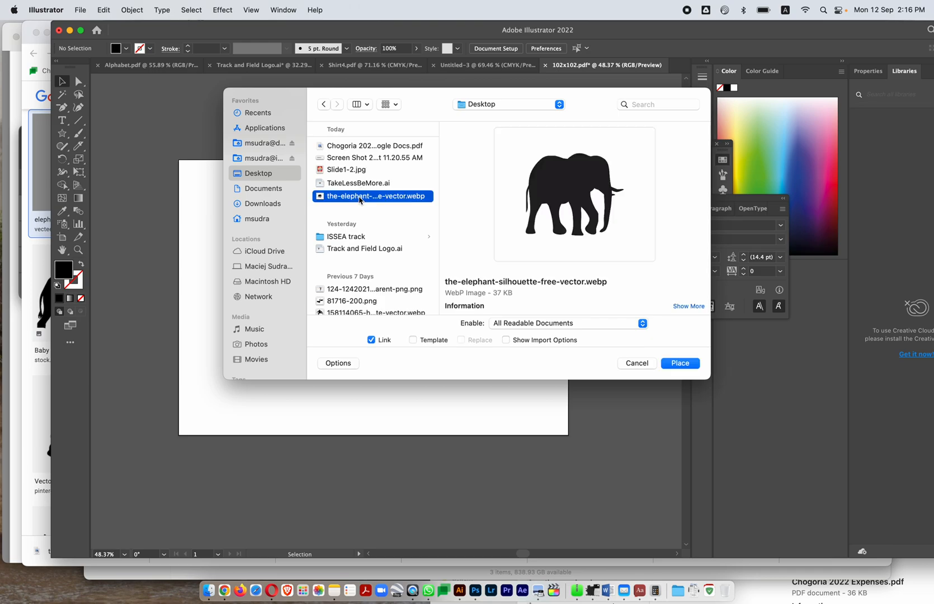
{"action": "left_click", "coordinate": [687, 365]}
{"action": "left_click", "coordinate": [292, 195]}
{"action": "left_click_drag", "start_coordinate": [455, 365], "coordinate": [448, 299]}
{"action": "scroll", "coordinate": [257, 246], "scroll_direction": "down", "scroll_amount": 5}
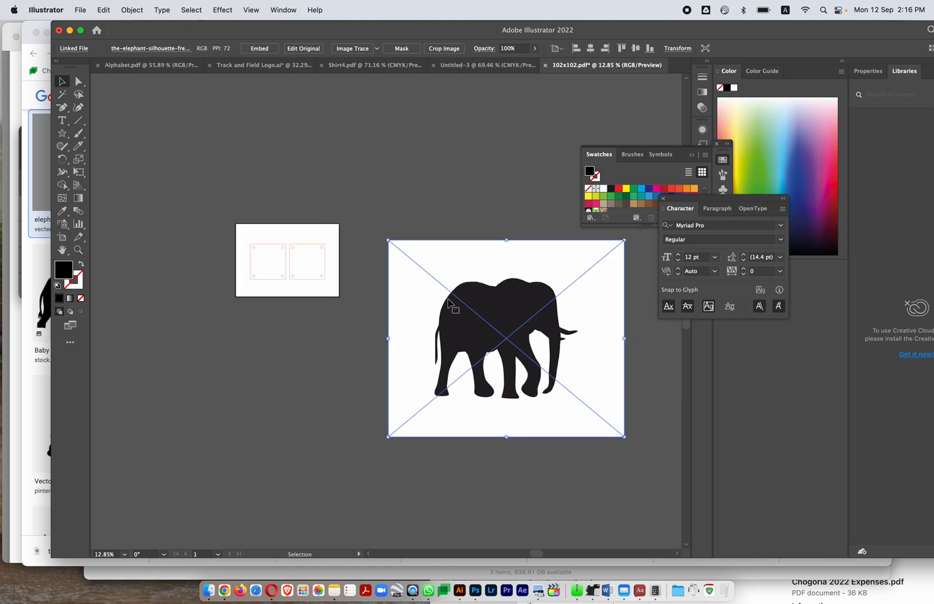
{"action": "scroll", "coordinate": [310, 400], "scroll_direction": "right", "scroll_amount": 5}
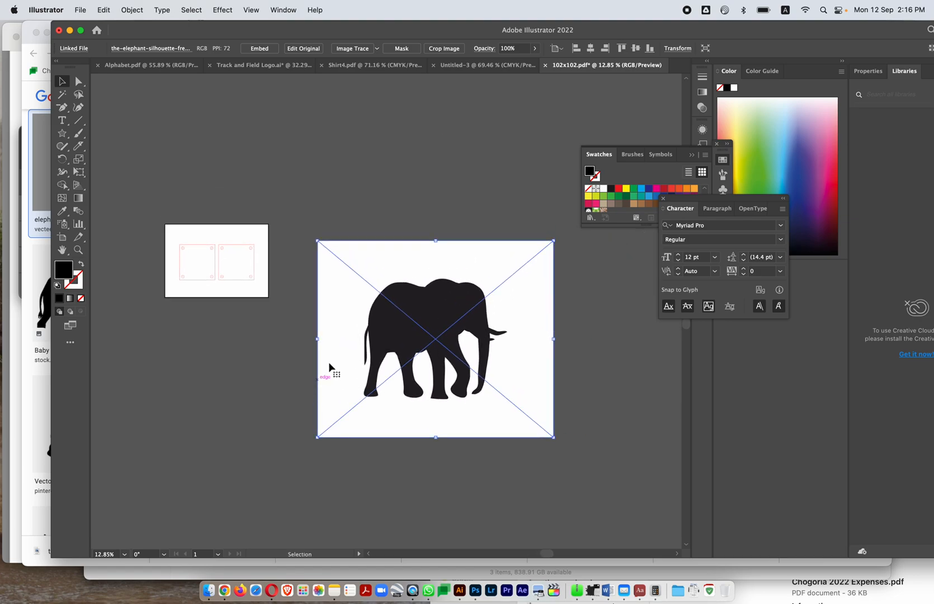
Step: Image-trace the placed elephant picture and expand it into vector paths
{"action": "left_click", "coordinate": [398, 188]}
{"action": "left_click", "coordinate": [399, 260]}
{"action": "left_click", "coordinate": [134, 9]}
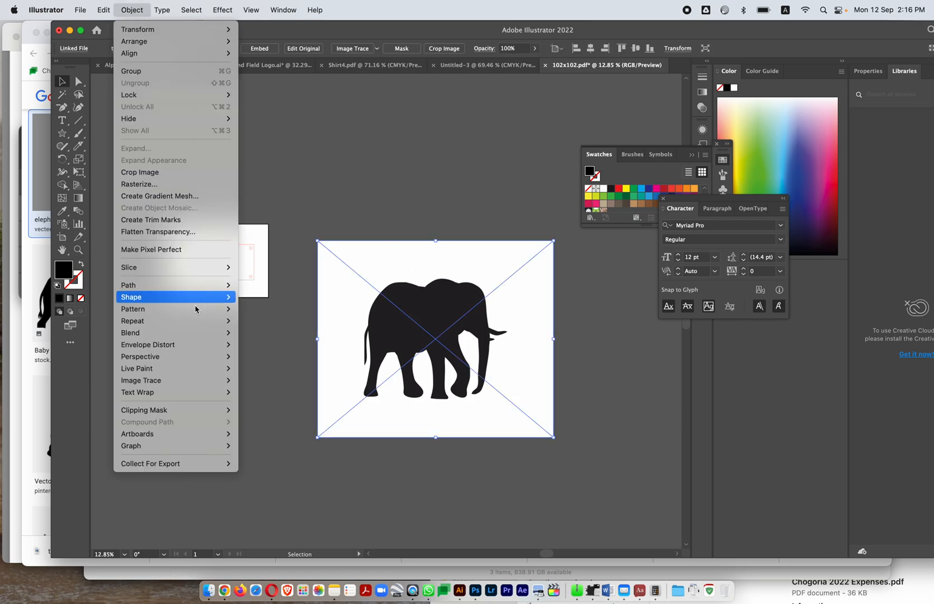
{"action": "mouse_move", "coordinate": [189, 384]}
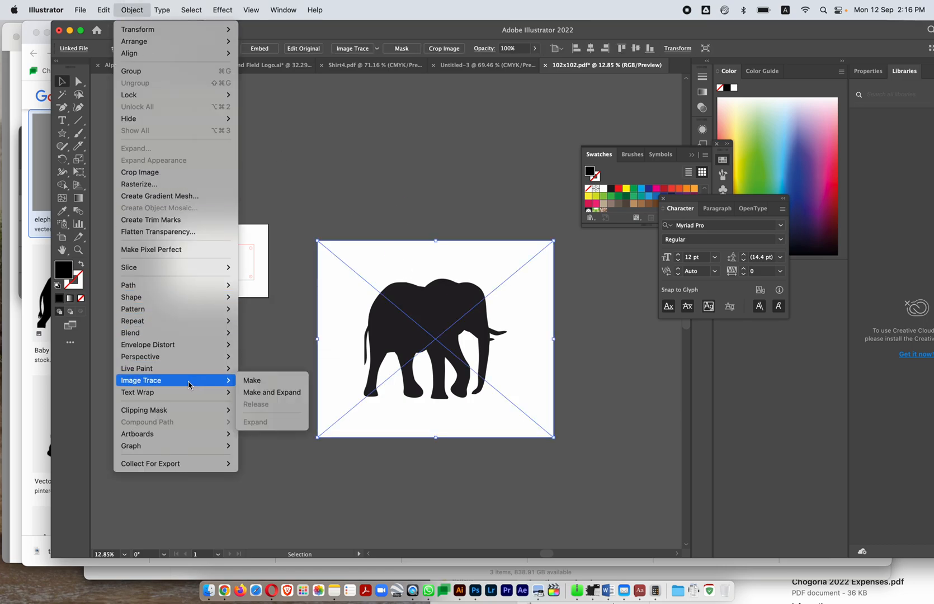
{"action": "left_click", "coordinate": [270, 392]}
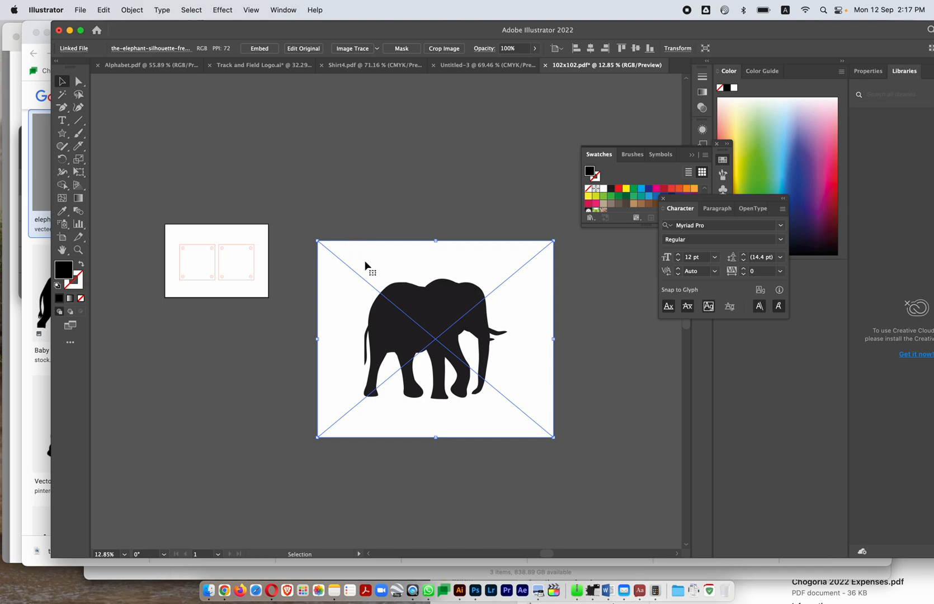
{"action": "left_click", "coordinate": [134, 10]}
{"action": "mouse_move", "coordinate": [194, 380]}
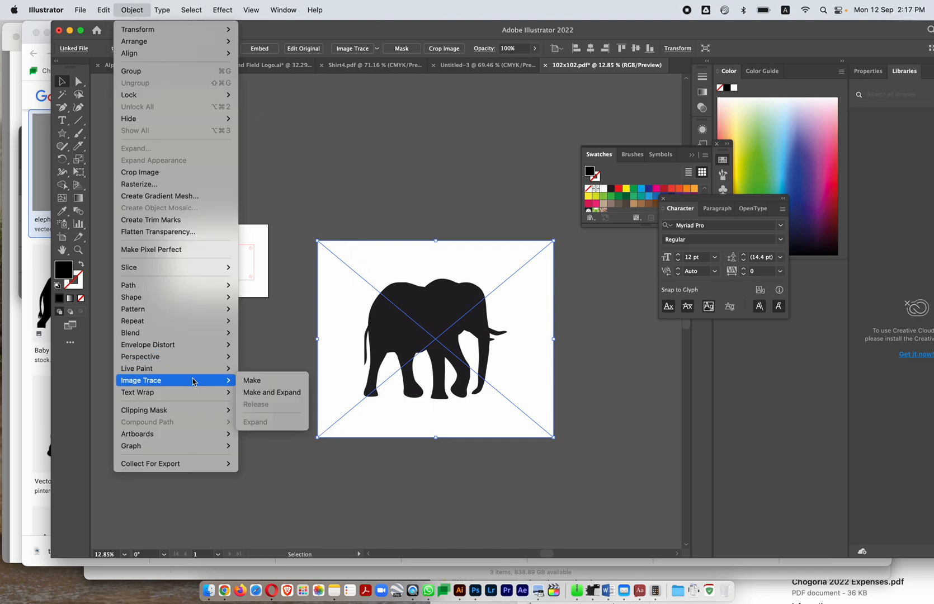
{"action": "left_click", "coordinate": [258, 393]}
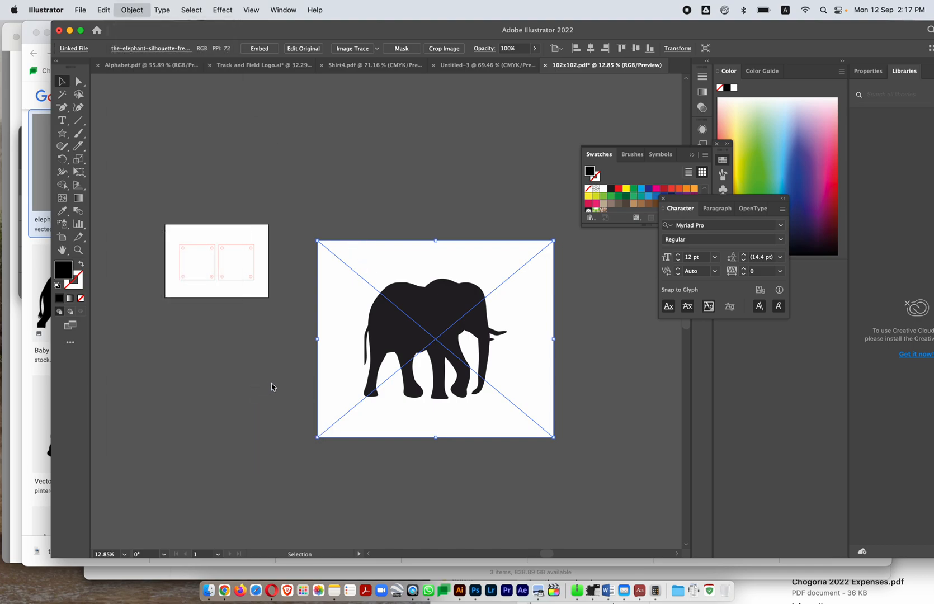
Step: Delete the white background around the traced elephant and move the silhouette closer to the artboard
{"action": "left_click", "coordinate": [78, 83]}
{"action": "left_click", "coordinate": [339, 183]}
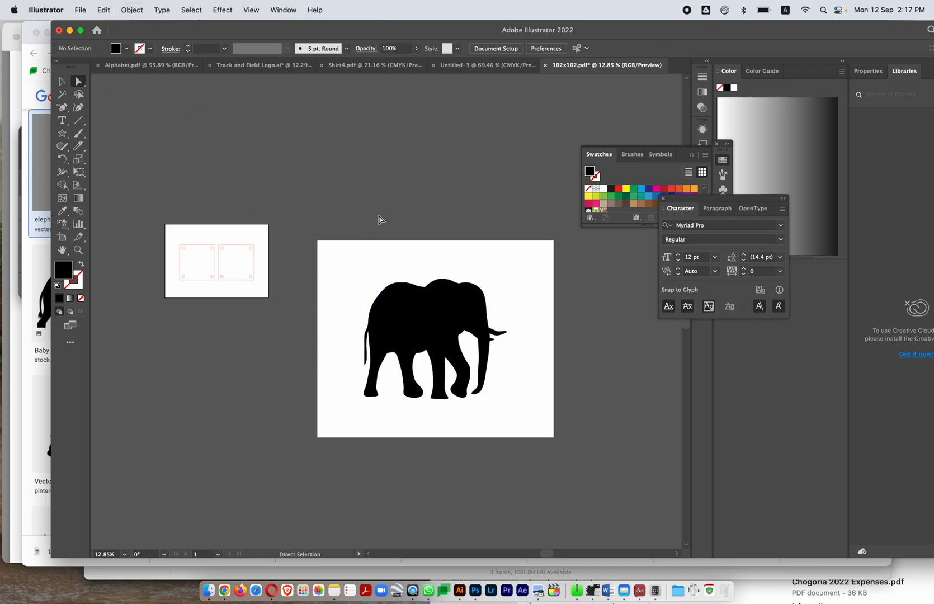
{"action": "left_click", "coordinate": [384, 256]}
{"action": "left_click", "coordinate": [365, 188]}
{"action": "left_click", "coordinate": [62, 84]}
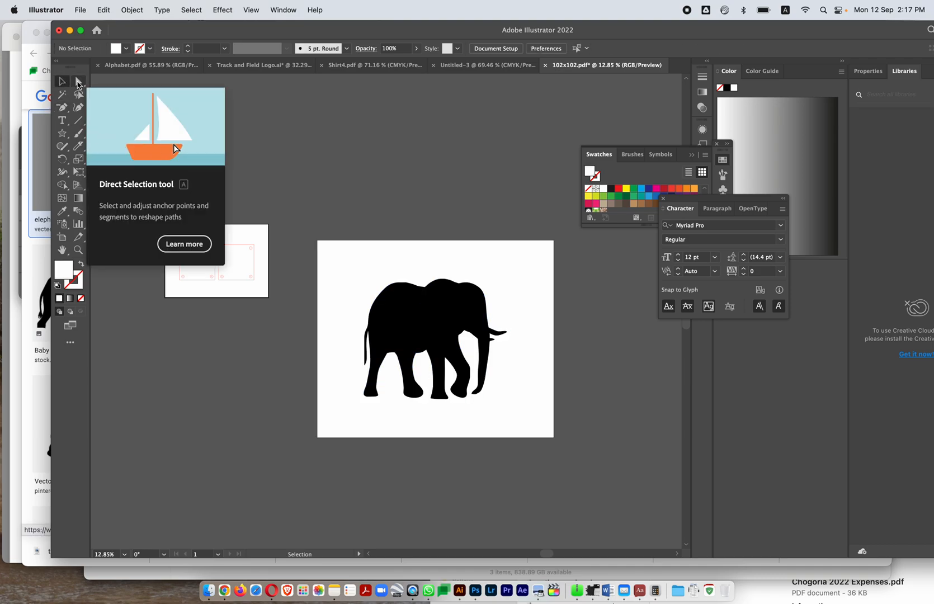
{"action": "left_click", "coordinate": [79, 83]}
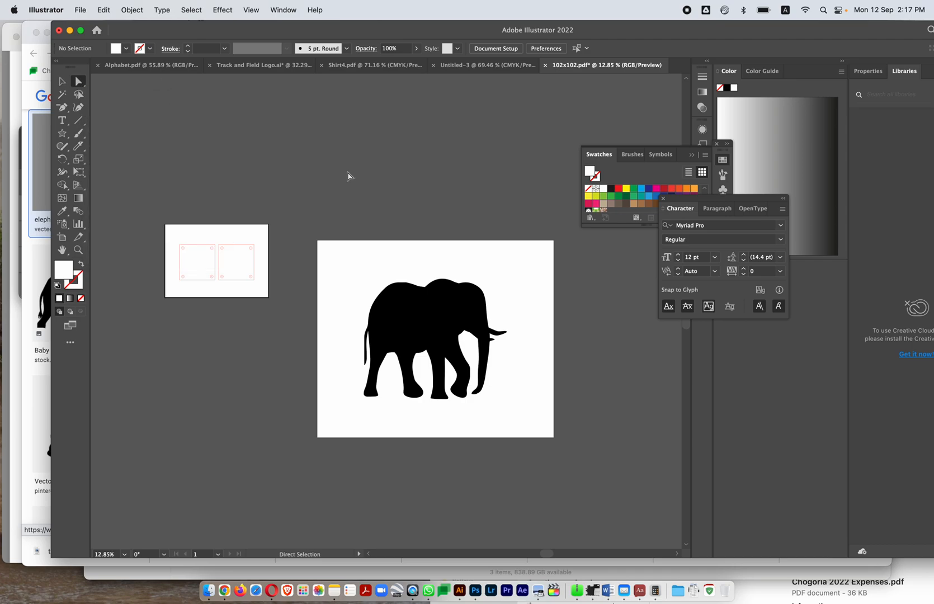
{"action": "left_click", "coordinate": [401, 256]}
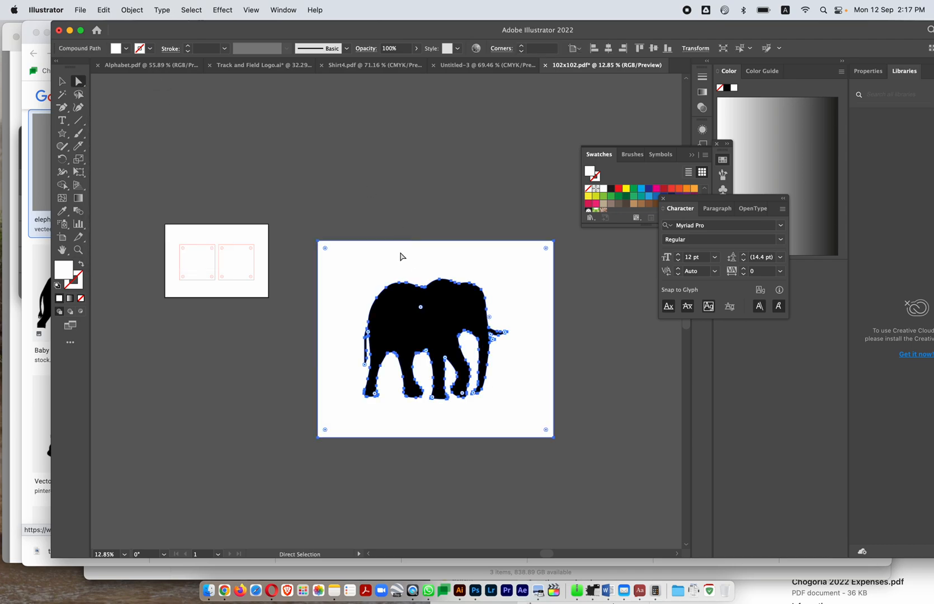
{"action": "key", "text": "Delete"}
{"action": "left_click", "coordinate": [418, 318]}
{"action": "left_click_drag", "start_coordinate": [421, 325], "coordinate": [382, 273]}
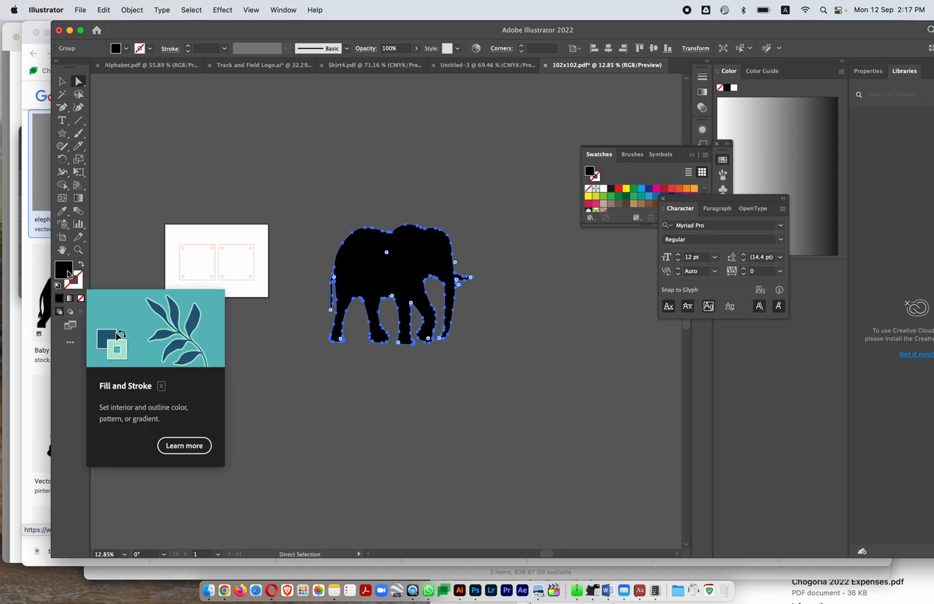
{"action": "left_click", "coordinate": [365, 186]}
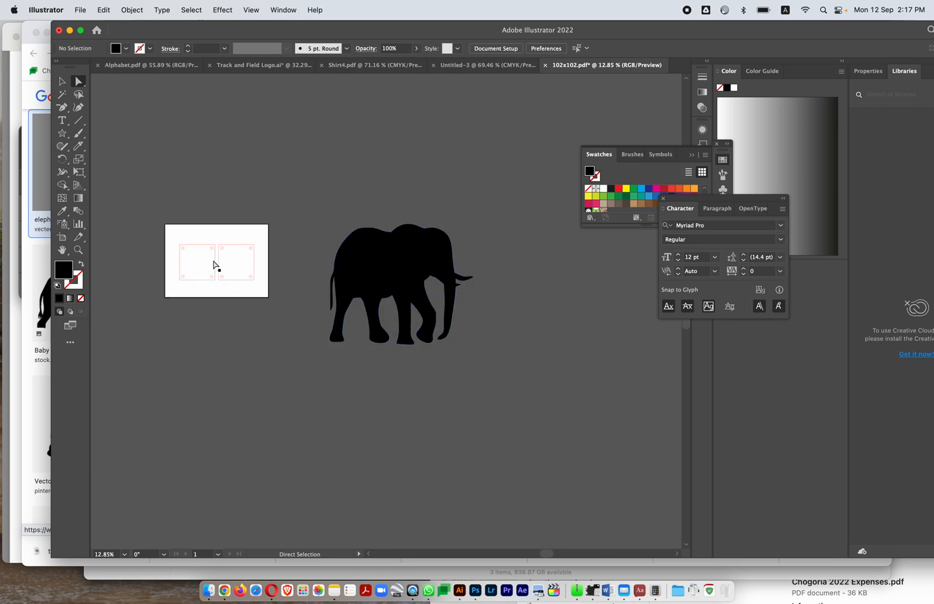
Step: Give the elephant silhouette a black 1 pt stroke and no fill
{"action": "left_click", "coordinate": [435, 264]}
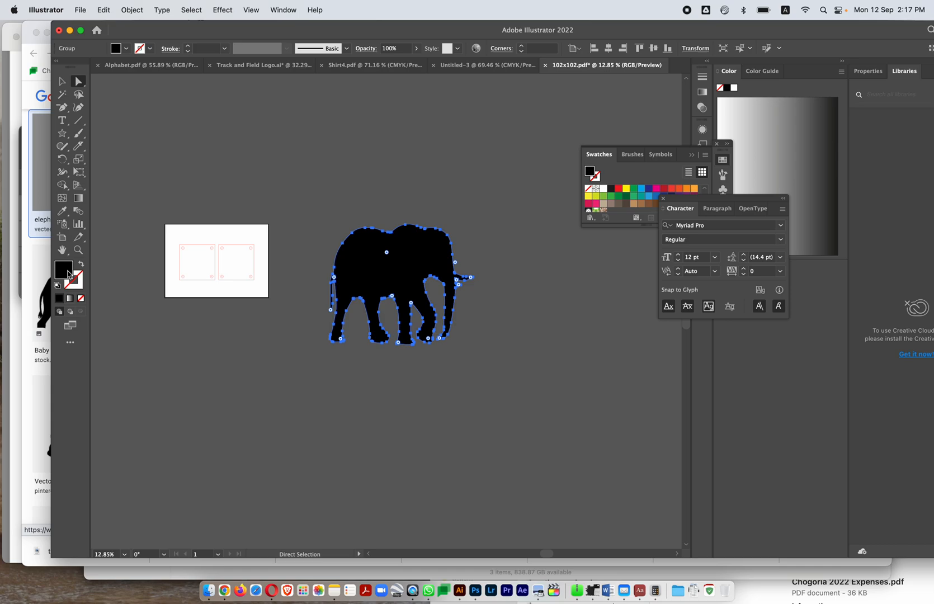
{"action": "left_click", "coordinate": [78, 283]}
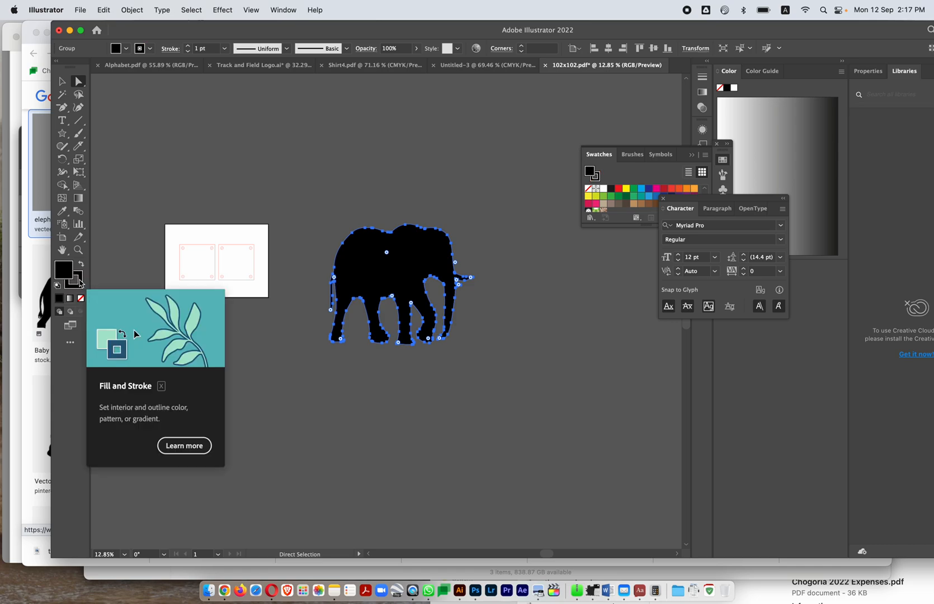
{"action": "left_click", "coordinate": [155, 178]}
{"action": "left_click", "coordinate": [383, 257]}
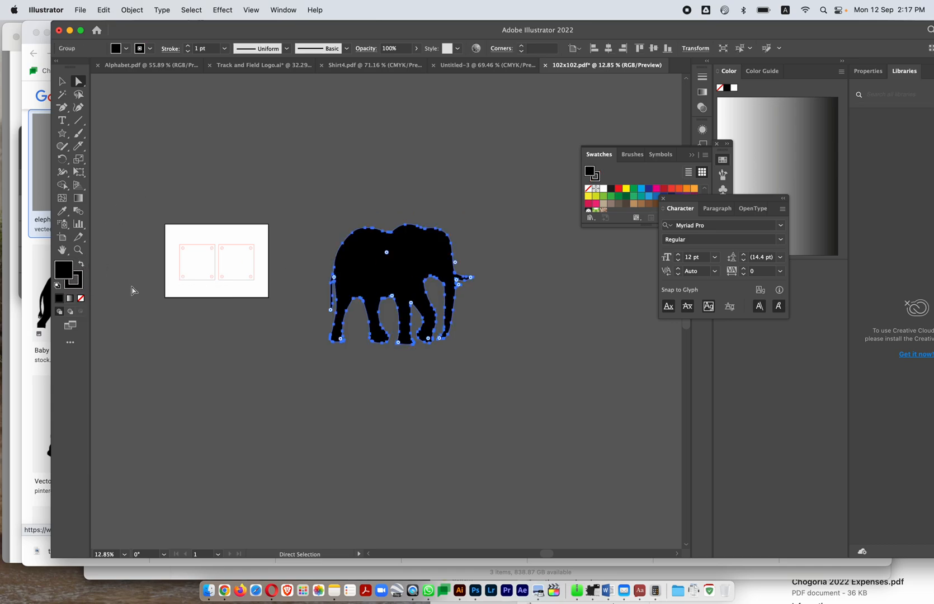
{"action": "left_click", "coordinate": [81, 298]}
{"action": "left_click", "coordinate": [342, 138]}
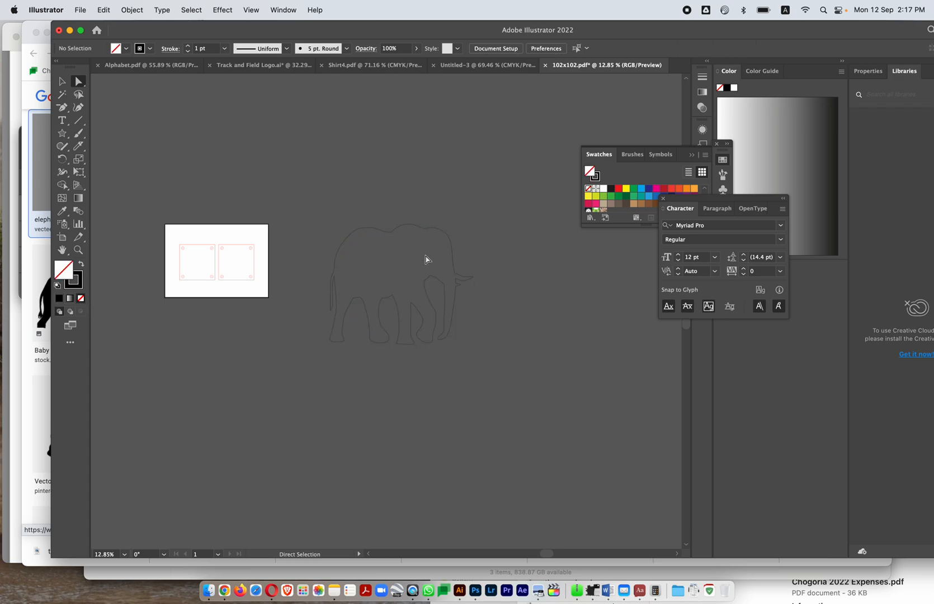
Step: Scale down the elephant outline and place it inside the first of the two red square plates
{"action": "left_click", "coordinate": [62, 81]}
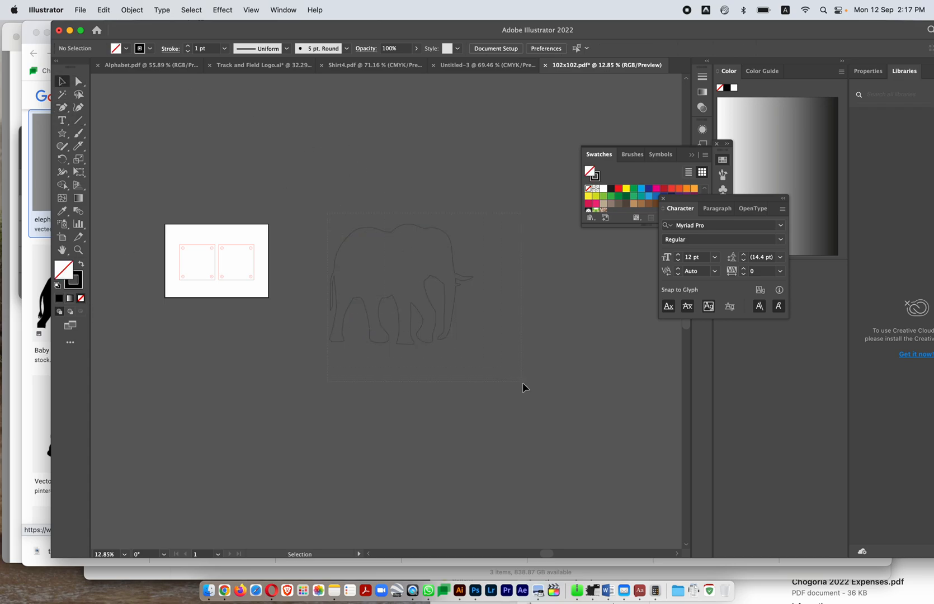
{"action": "left_click", "coordinate": [417, 277]}
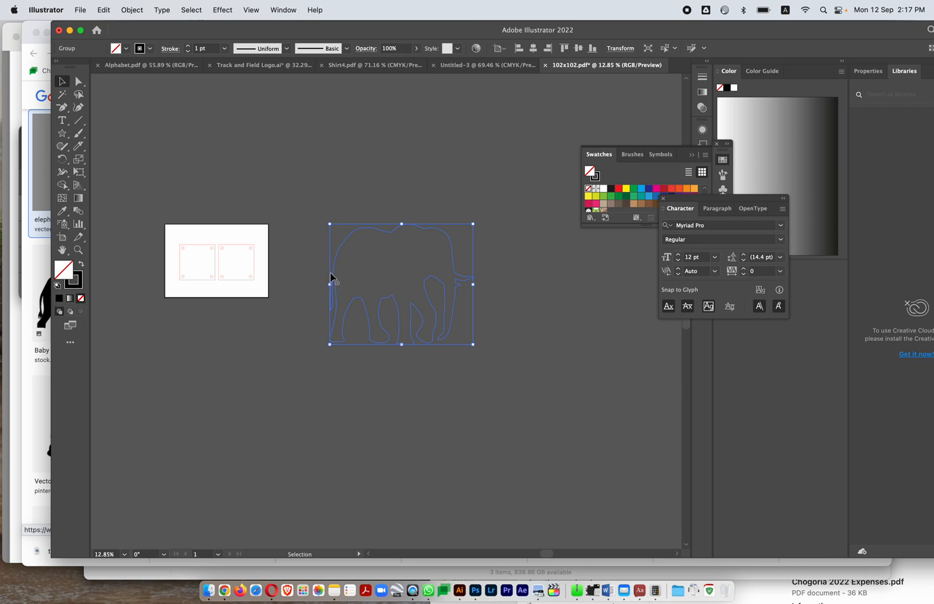
{"action": "left_click_drag", "start_coordinate": [473, 345], "coordinate": [205, 269]}
{"action": "left_click", "coordinate": [226, 282]}
{"action": "scroll", "coordinate": [226, 281], "scroll_direction": "up", "scroll_amount": 5}
{"action": "scroll", "coordinate": [226, 282], "scroll_direction": "up", "scroll_amount": 1}
{"action": "scroll", "coordinate": [226, 282], "scroll_direction": "left", "scroll_amount": 5}
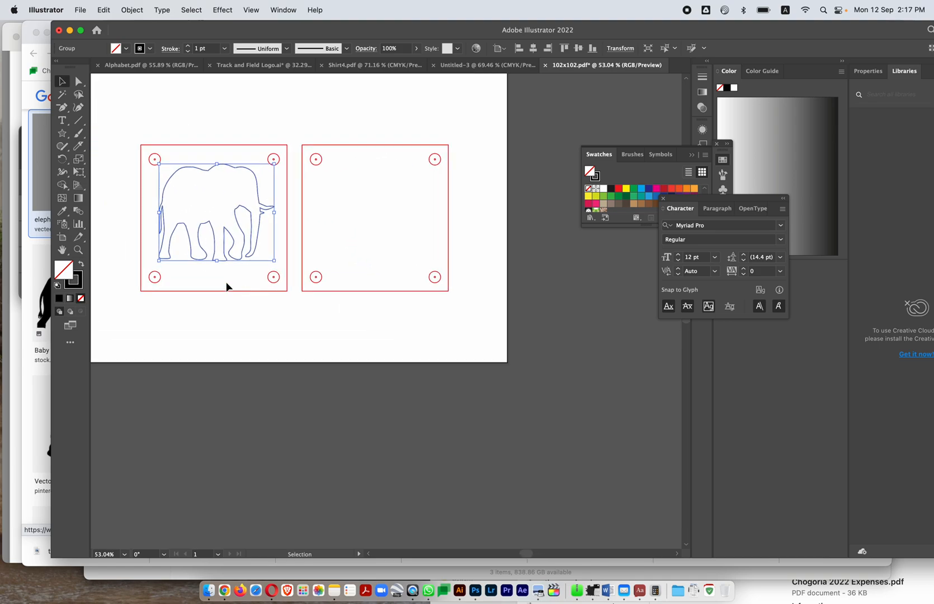
Step: Shrink the elephant outline further and position it between the plate's four corner holes
{"action": "scroll", "coordinate": [225, 282], "scroll_direction": "up", "scroll_amount": 3}
{"action": "left_click_drag", "start_coordinate": [270, 140], "coordinate": [277, 144]}
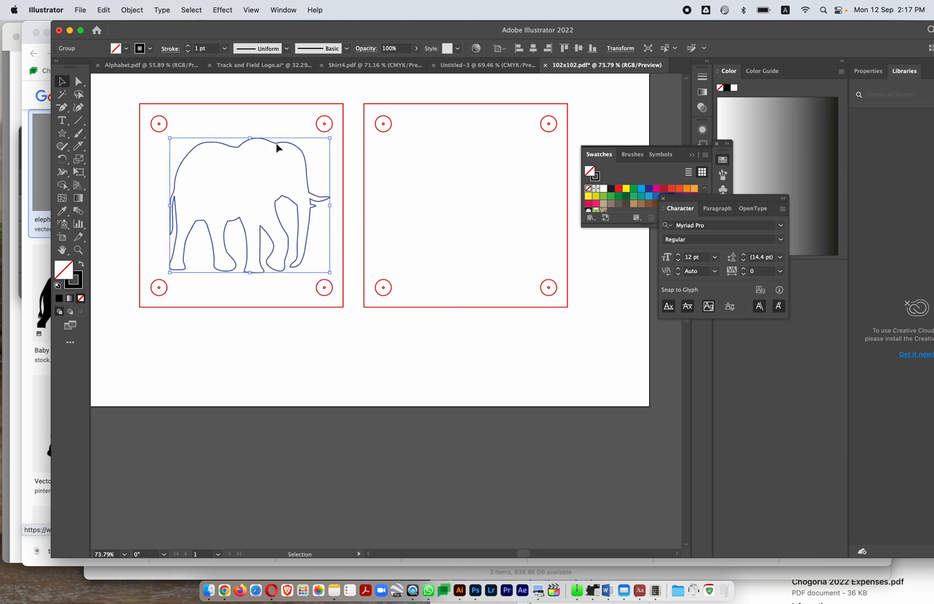
{"action": "left_click_drag", "start_coordinate": [330, 274], "coordinate": [301, 249]}
{"action": "left_click_drag", "start_coordinate": [283, 166], "coordinate": [289, 174]}
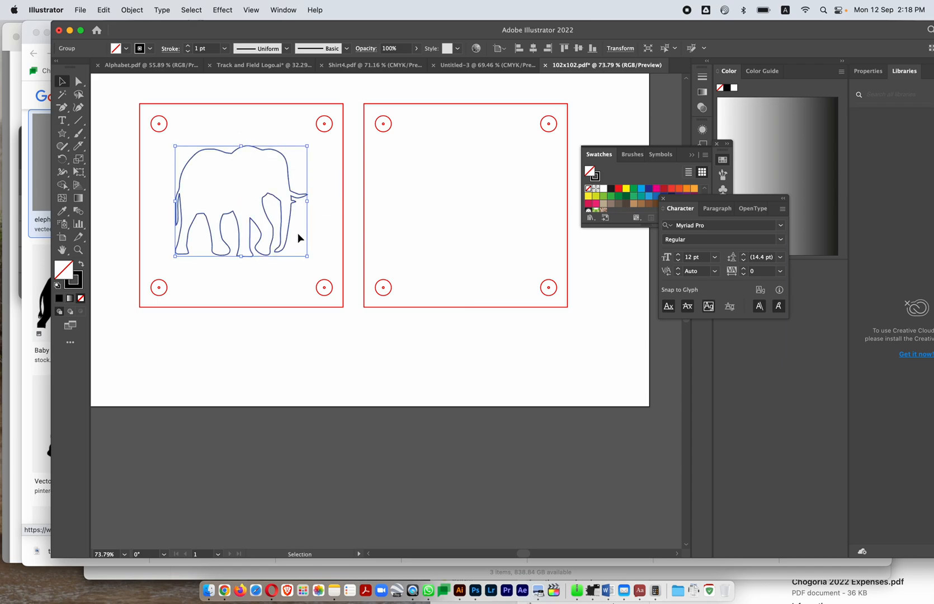
{"action": "left_click", "coordinate": [262, 98]}
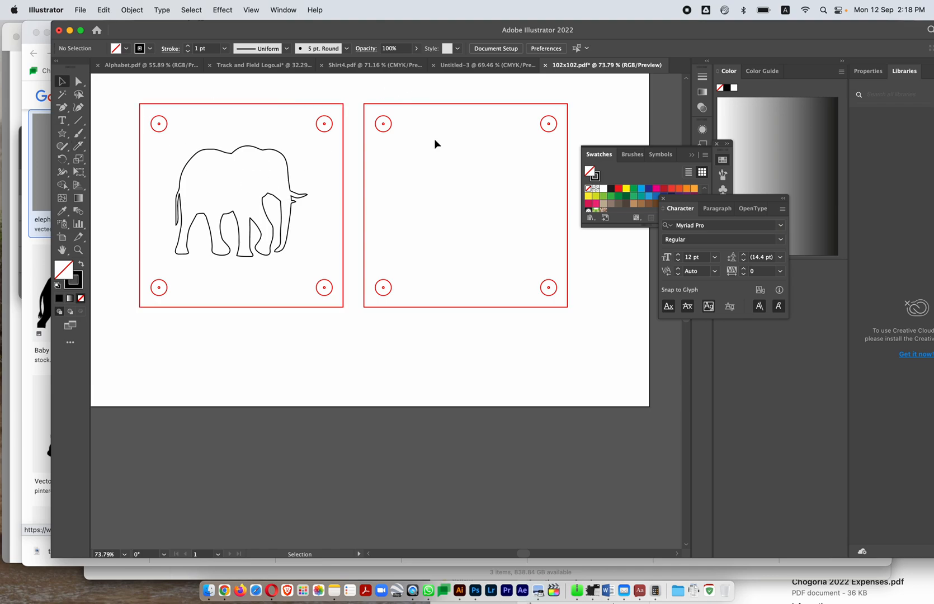
Step: Draw a small round eye on the elephant's head with the Rounded Rectangle tool
{"action": "left_click", "coordinate": [65, 147]}
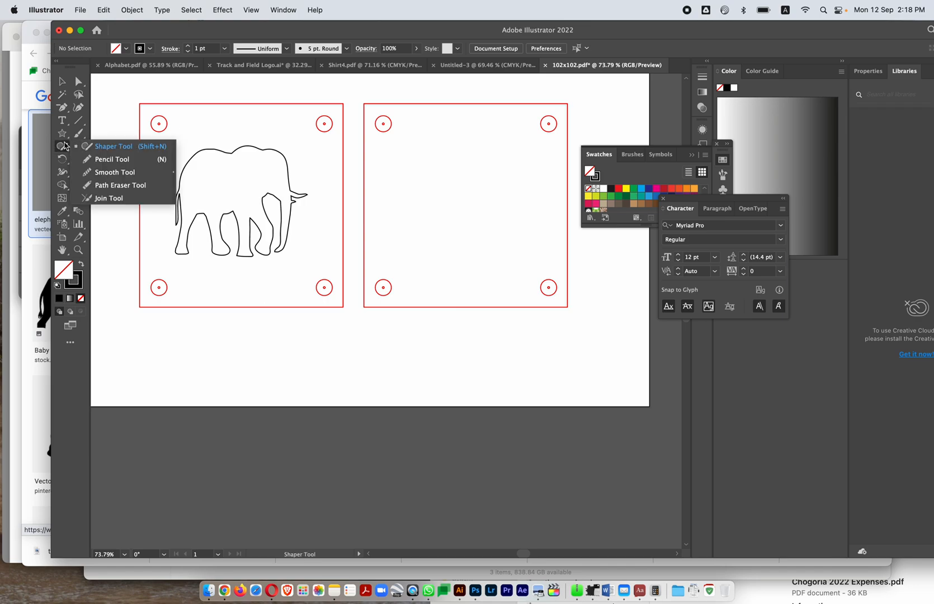
{"action": "left_click", "coordinate": [62, 133]}
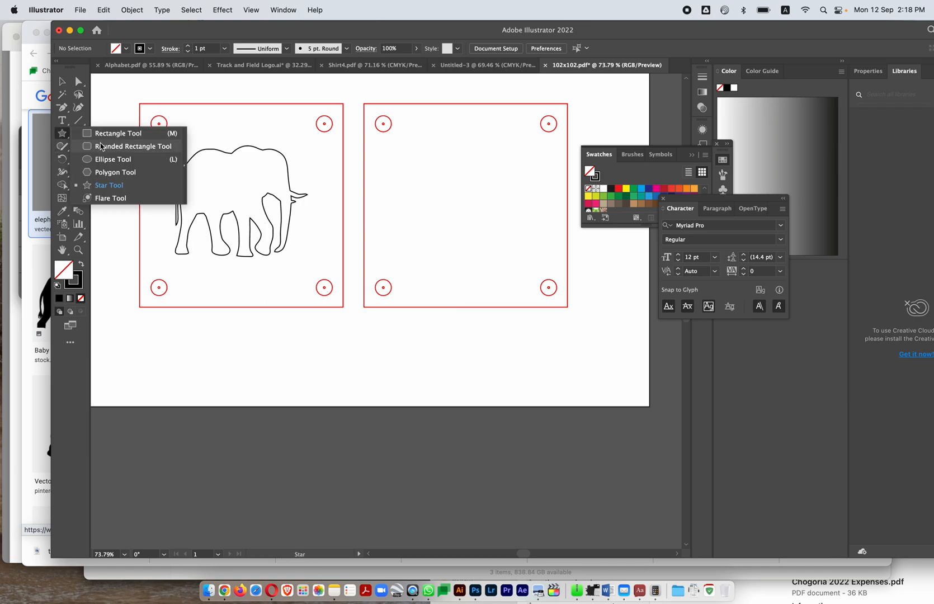
{"action": "left_click", "coordinate": [101, 146]}
{"action": "left_click_drag", "start_coordinate": [268, 172], "coordinate": [280, 183]}
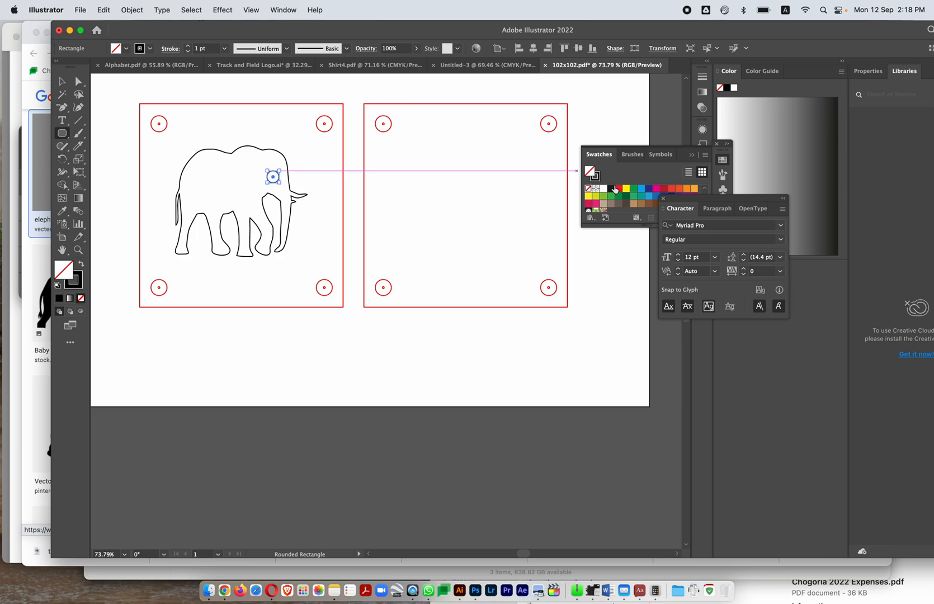
{"action": "key", "text": "v"}
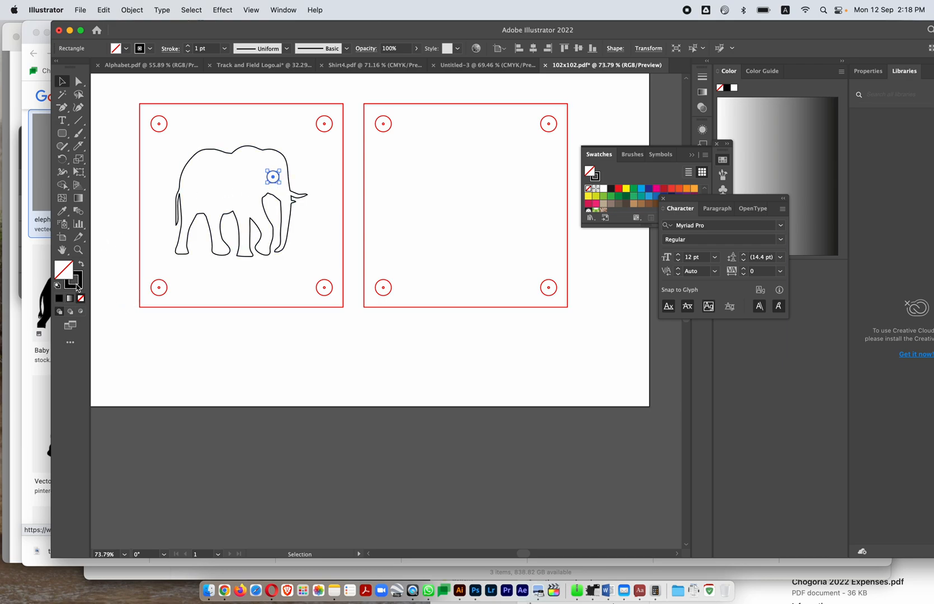
Step: Give the elephant's eye a black fill and no stroke
{"action": "left_click_drag", "start_coordinate": [67, 275], "coordinate": [65, 270]}
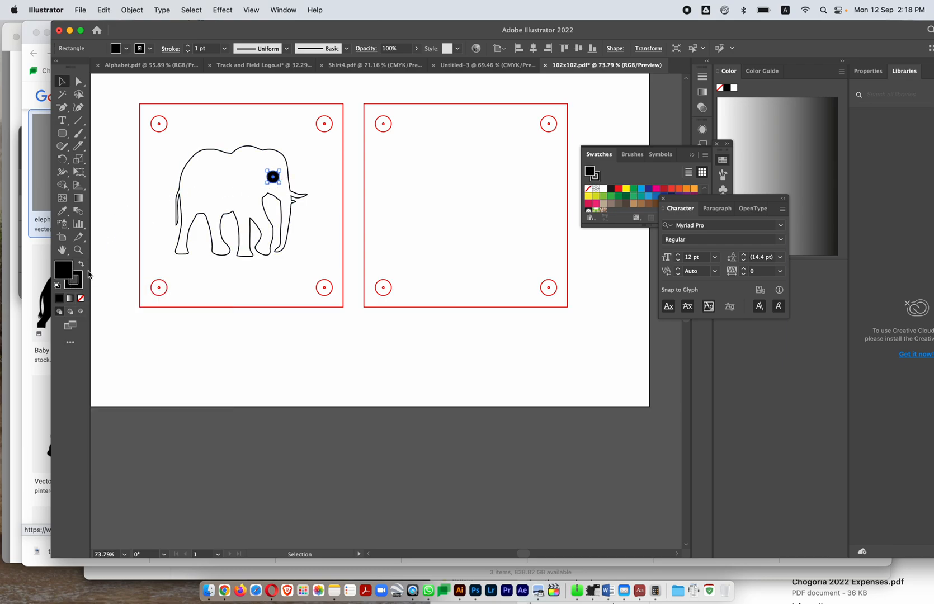
{"action": "left_click", "coordinate": [82, 285]}
{"action": "left_click", "coordinate": [81, 298]}
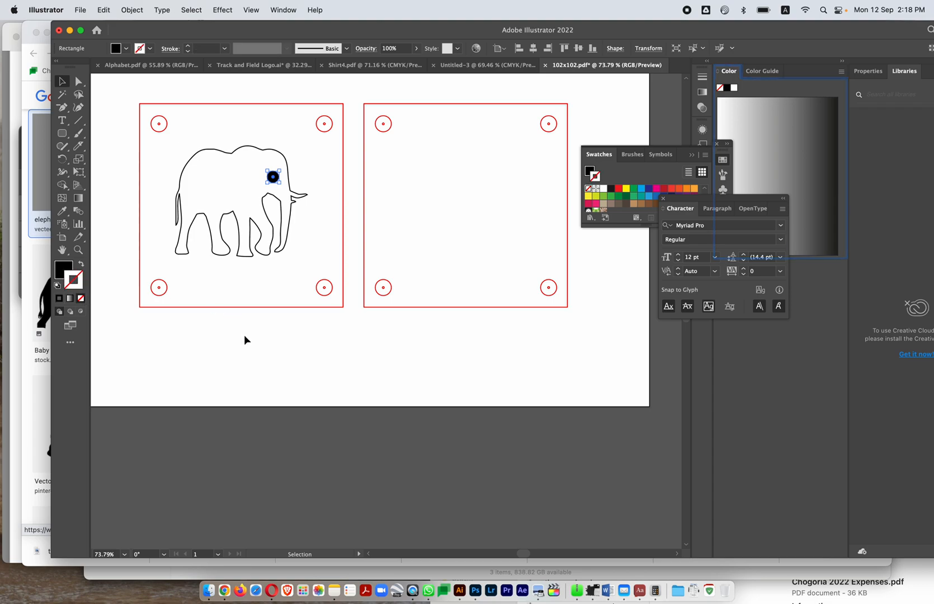
{"action": "left_click", "coordinate": [244, 338]}
{"action": "left_click", "coordinate": [277, 176]}
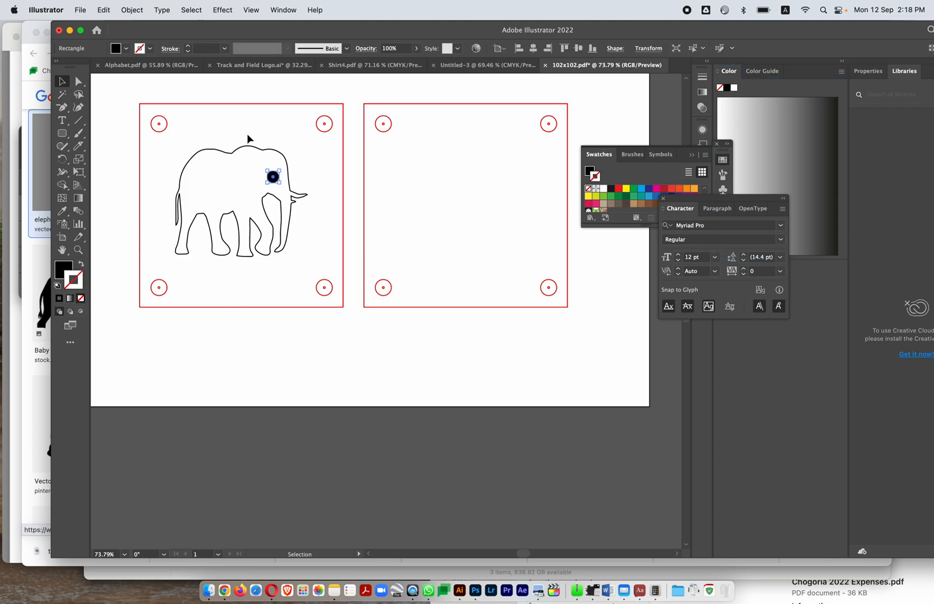
Step: Delete the empty second plate and replace it with a copy of the complete elephant plate beside the original
{"action": "left_click_drag", "start_coordinate": [354, 98], "coordinate": [592, 340]}
{"action": "key", "text": "Delete"}
{"action": "left_click_drag", "start_coordinate": [128, 100], "coordinate": [366, 322]}
{"action": "left_click_drag", "start_coordinate": [273, 180], "coordinate": [486, 180]}
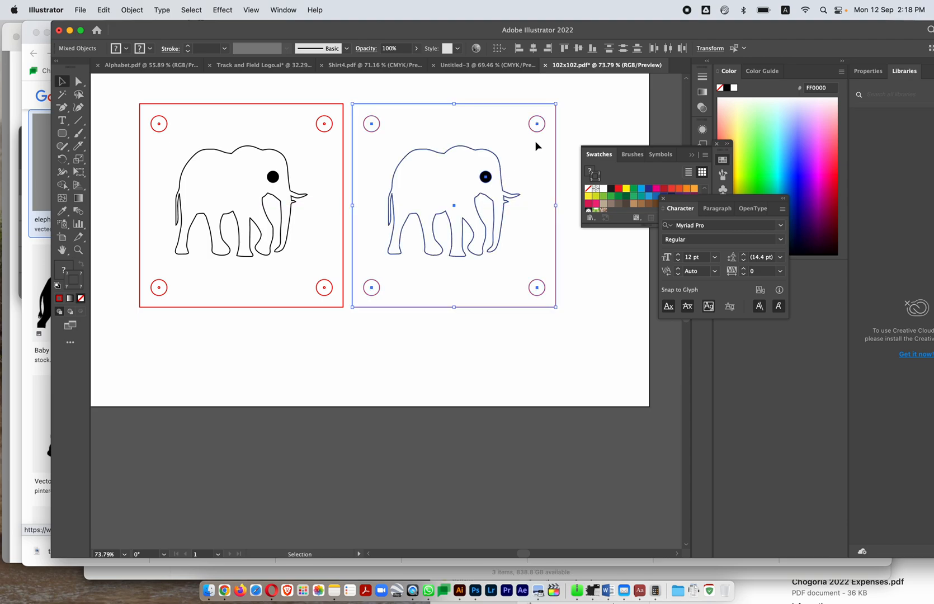
Step: Delete the elephant outline from the copied plate and the black eye from the original plate
{"action": "left_click", "coordinate": [506, 146]}
{"action": "left_click", "coordinate": [479, 152]}
{"action": "key", "text": "Delete"}
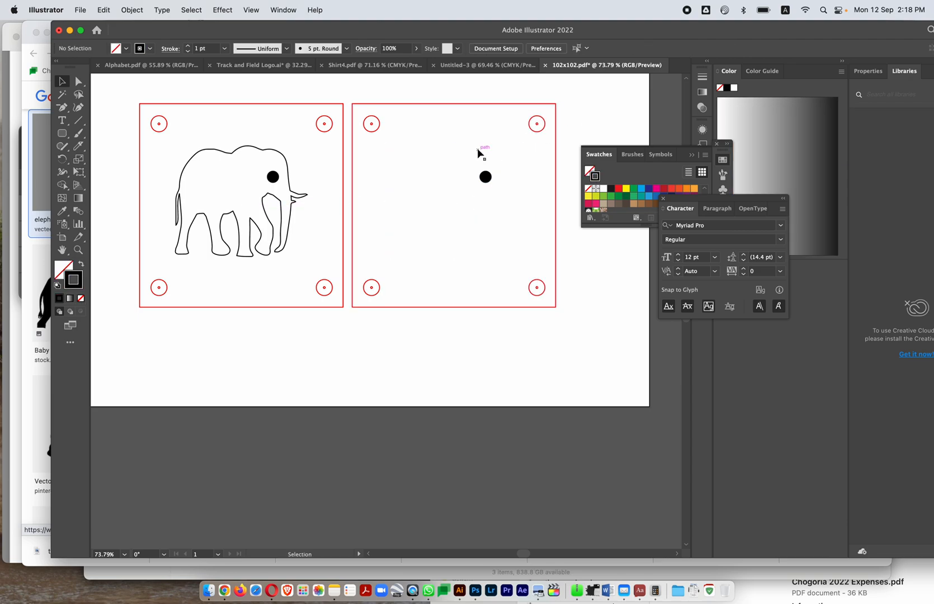
{"action": "left_click", "coordinate": [273, 178]}
{"action": "key", "text": "Delete"}
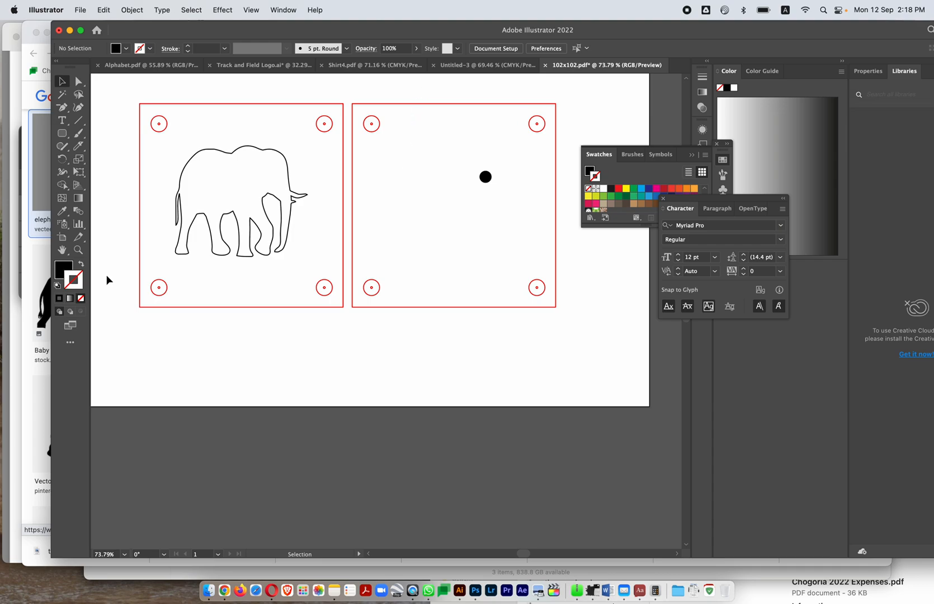
{"action": "left_click", "coordinate": [59, 273]}
{"action": "left_click", "coordinate": [79, 288]}
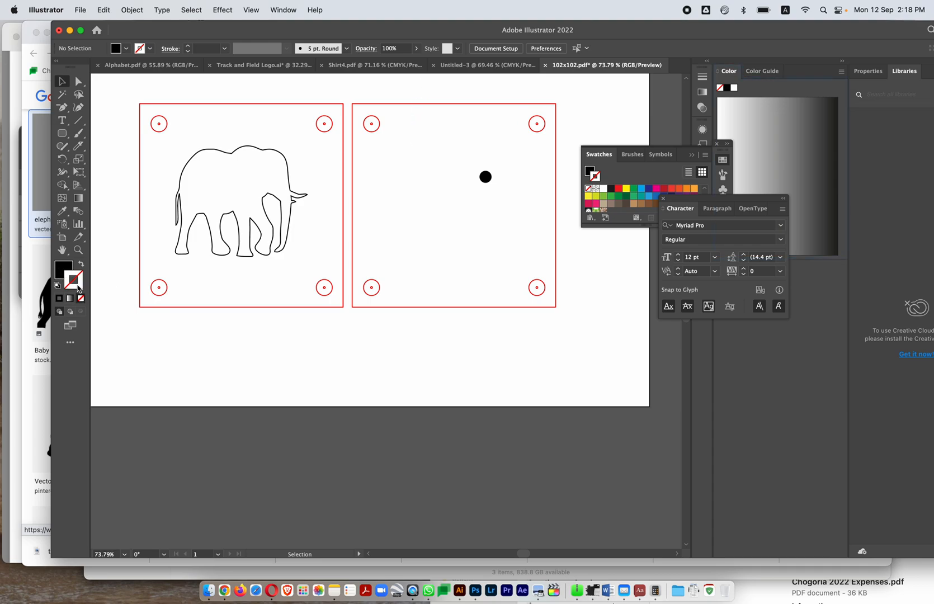